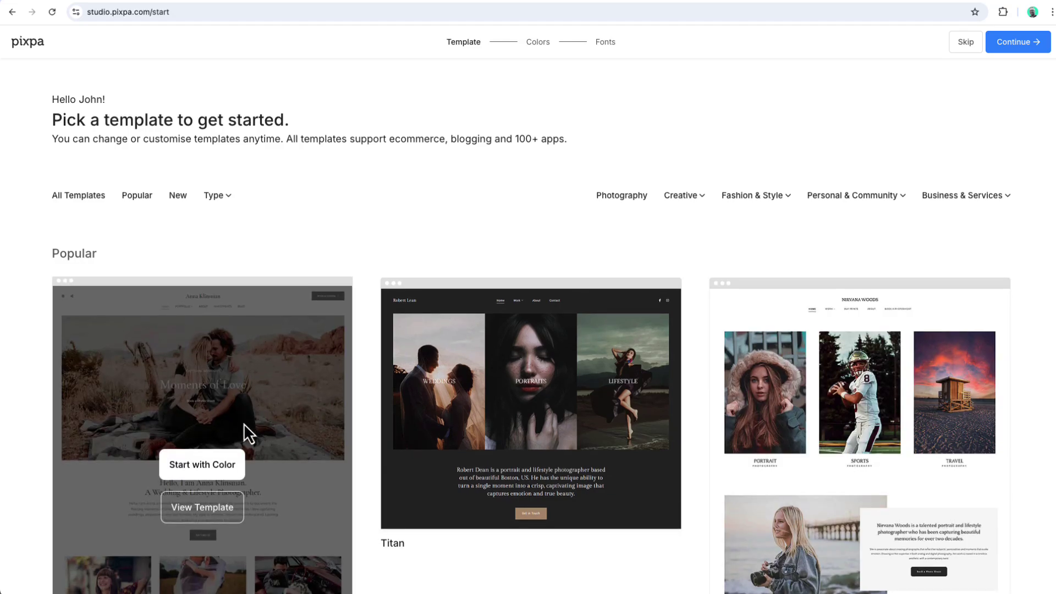
Step: Start the site with the first popular template and try the Vibrant color palette on it
{"action": "left_click", "coordinate": [202, 471]}
{"action": "scroll", "coordinate": [217, 476], "scroll_direction": "down", "scroll_amount": 10}
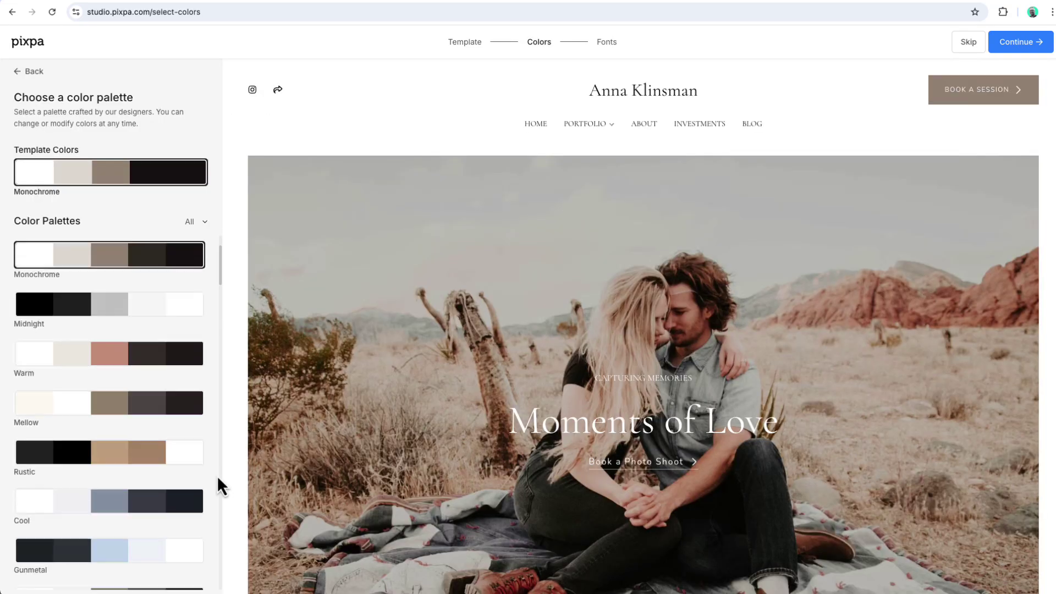
{"action": "scroll", "coordinate": [217, 475], "scroll_direction": "up", "scroll_amount": 1}
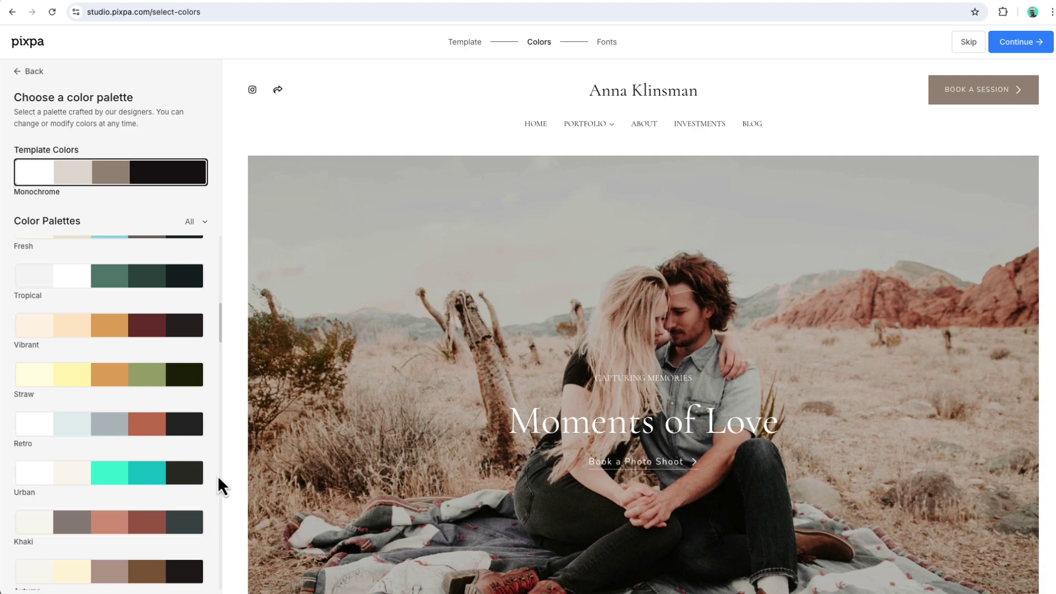
{"action": "left_click", "coordinate": [129, 333]}
{"action": "scroll", "coordinate": [212, 331], "scroll_direction": "up", "scroll_amount": 6}
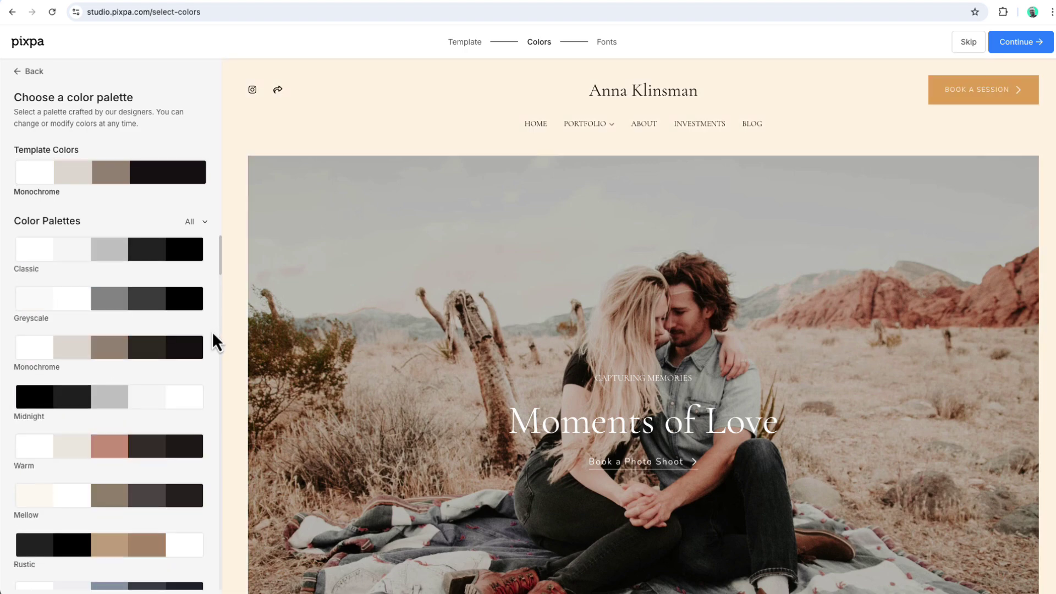
Step: Reapply the template's own Monochrome colors and continue to the font selection
{"action": "left_click", "coordinate": [132, 178]}
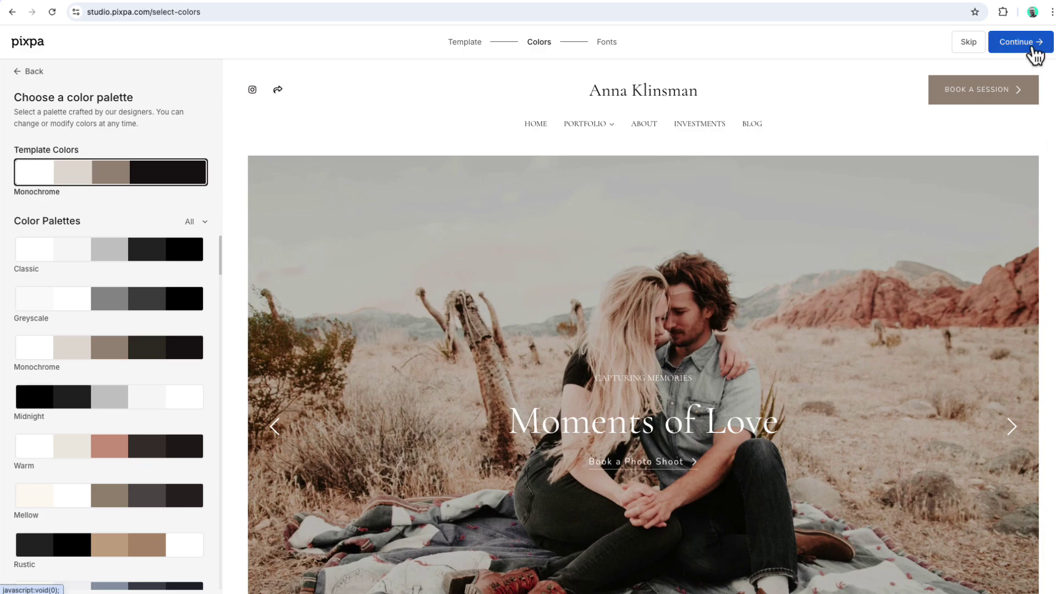
{"action": "left_click", "coordinate": [1018, 42]}
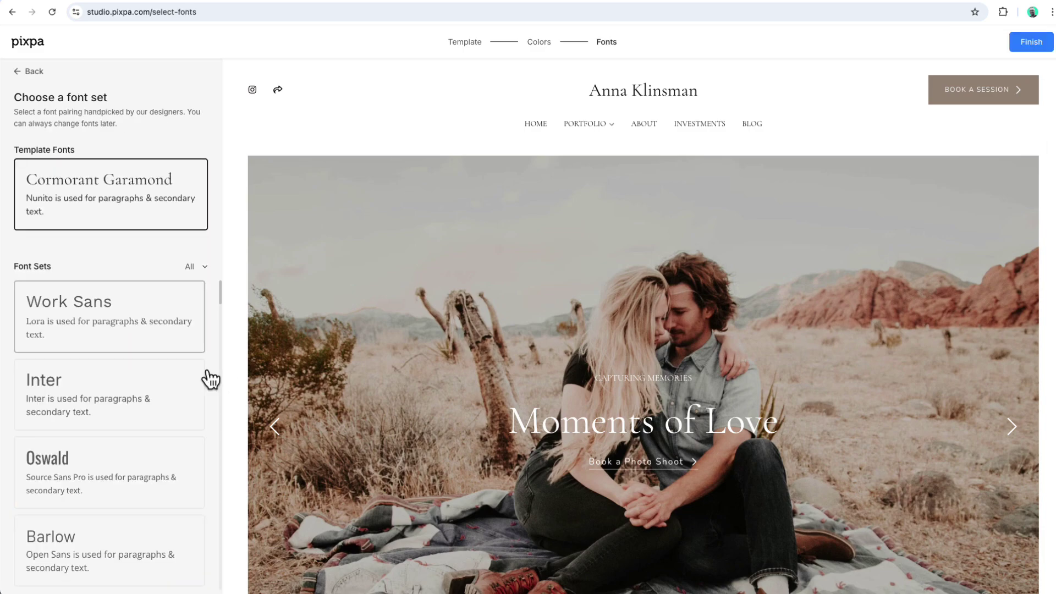
Step: Browse the font sets, keep the template's Cormorant Garamond and Nunito pairing, and finish the setup
{"action": "scroll", "coordinate": [207, 380], "scroll_direction": "down", "scroll_amount": 8}
{"action": "scroll", "coordinate": [210, 380], "scroll_direction": "down", "scroll_amount": 7}
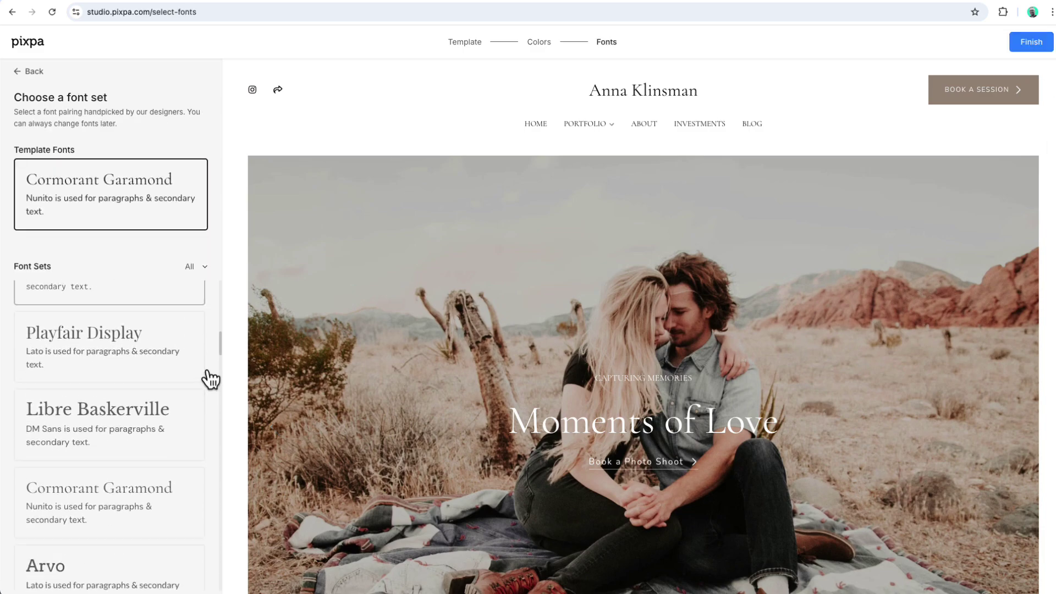
{"action": "scroll", "coordinate": [210, 380], "scroll_direction": "up", "scroll_amount": 12}
{"action": "scroll", "coordinate": [210, 379], "scroll_direction": "up", "scroll_amount": 1}
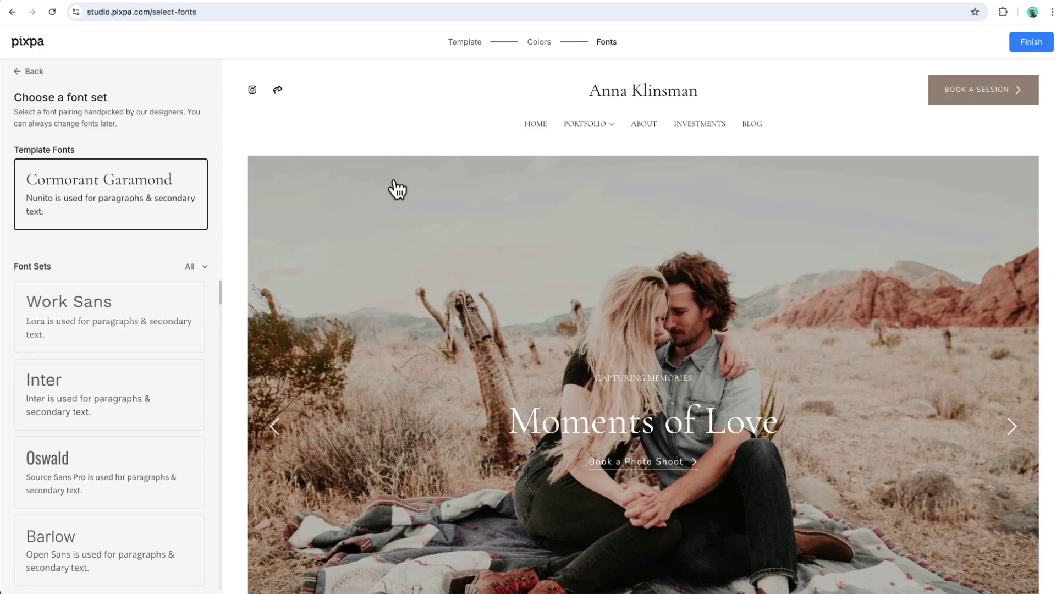
{"action": "left_click", "coordinate": [1033, 50]}
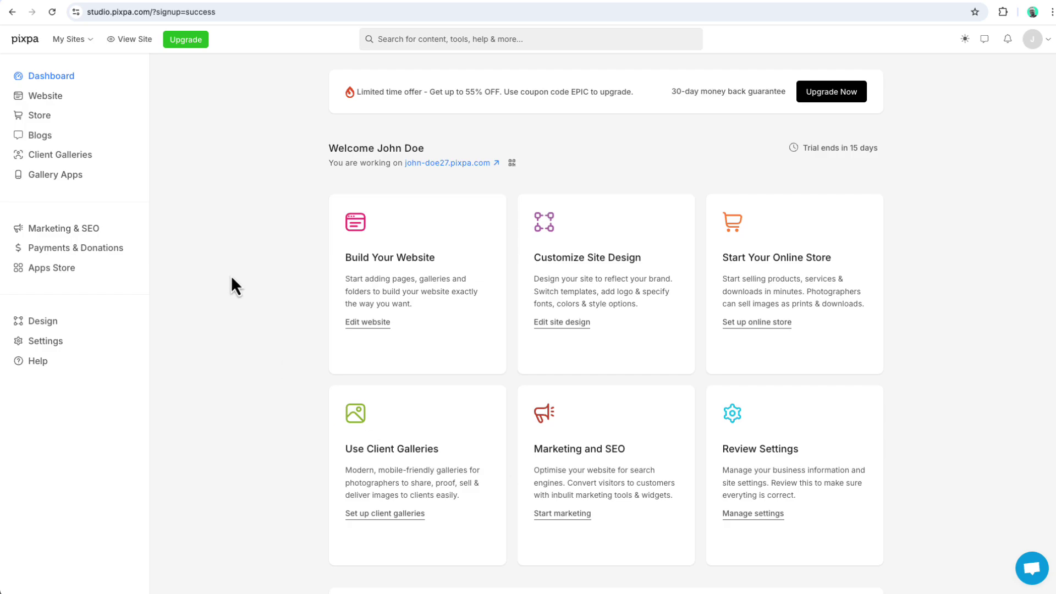
Step: Open the website builder and move the Investments page above About in the header menu
{"action": "left_click", "coordinate": [46, 96]}
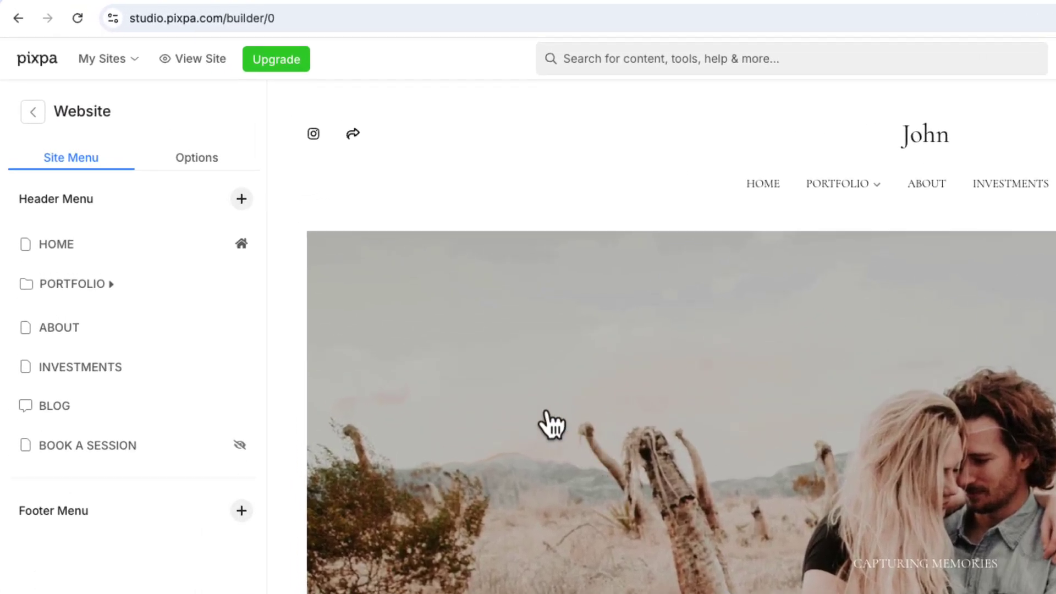
{"action": "left_click", "coordinate": [241, 199]}
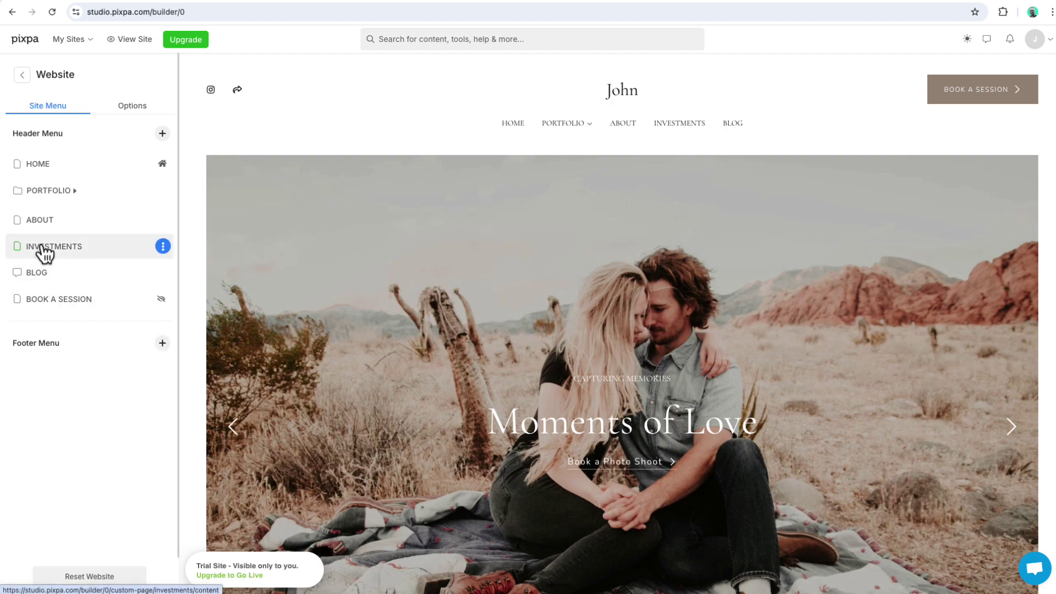
{"action": "left_click_drag", "start_coordinate": [42, 252], "coordinate": [35, 222]}
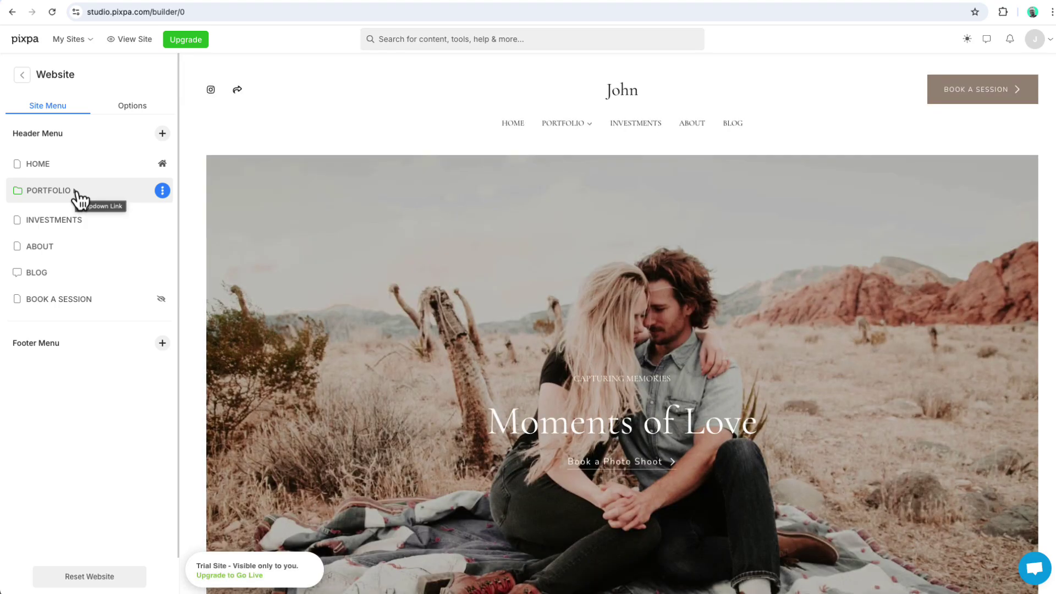
Step: Expand the Portfolio folder and add a page titled "Test Page" to the header menu
{"action": "left_click", "coordinate": [78, 192]}
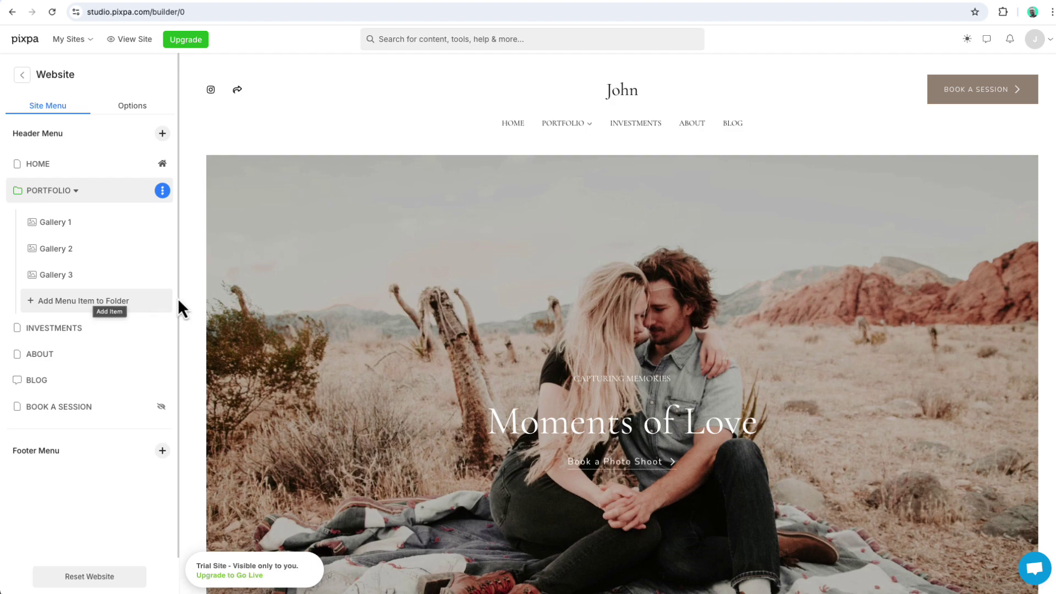
{"action": "left_click", "coordinate": [163, 134]}
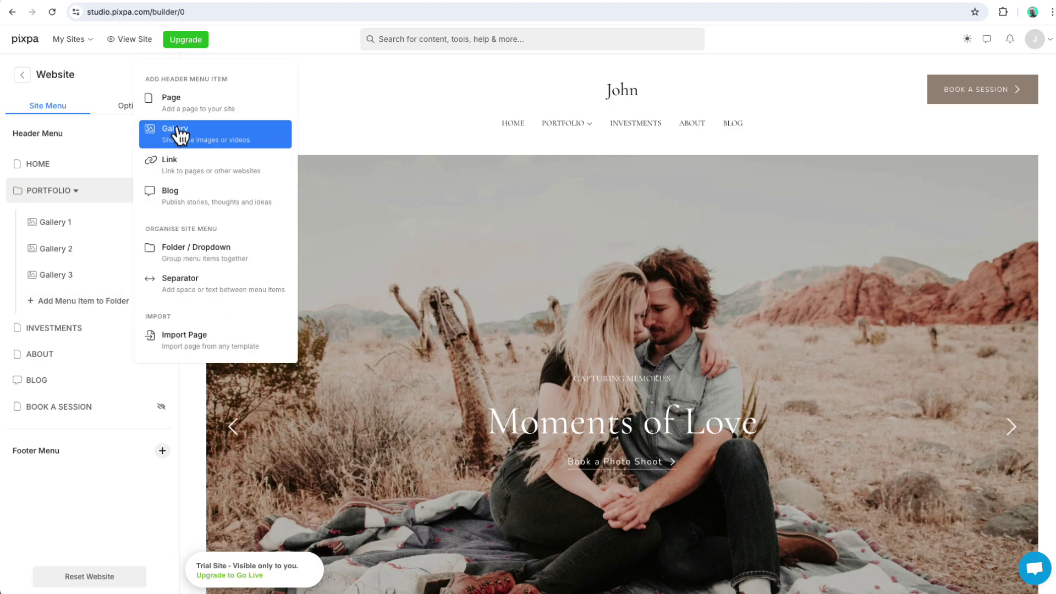
{"action": "left_click", "coordinate": [195, 108]}
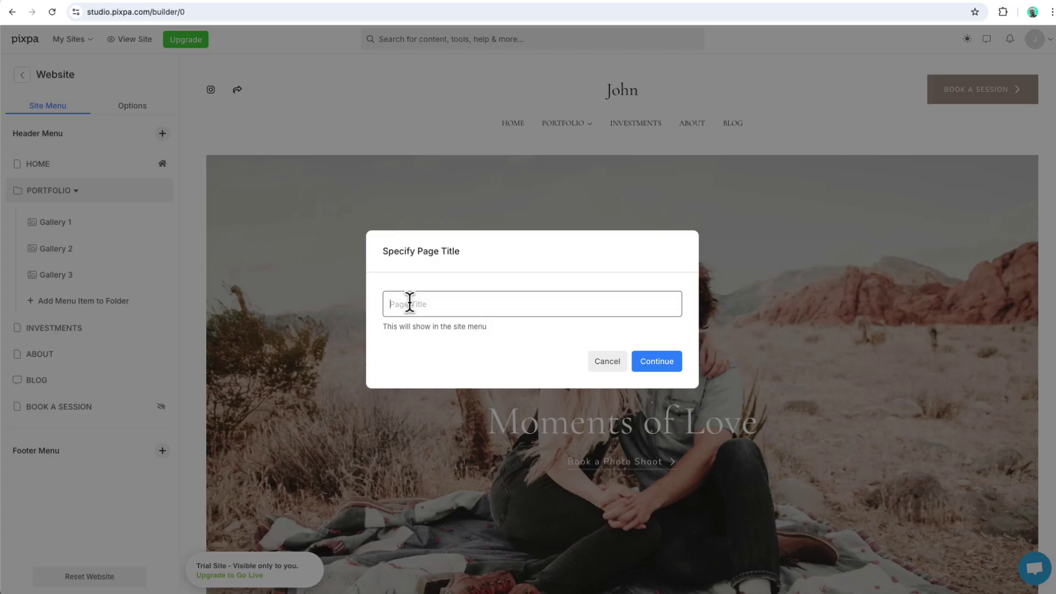
{"action": "type", "text": "Test Page"}
{"action": "left_click", "coordinate": [658, 362]}
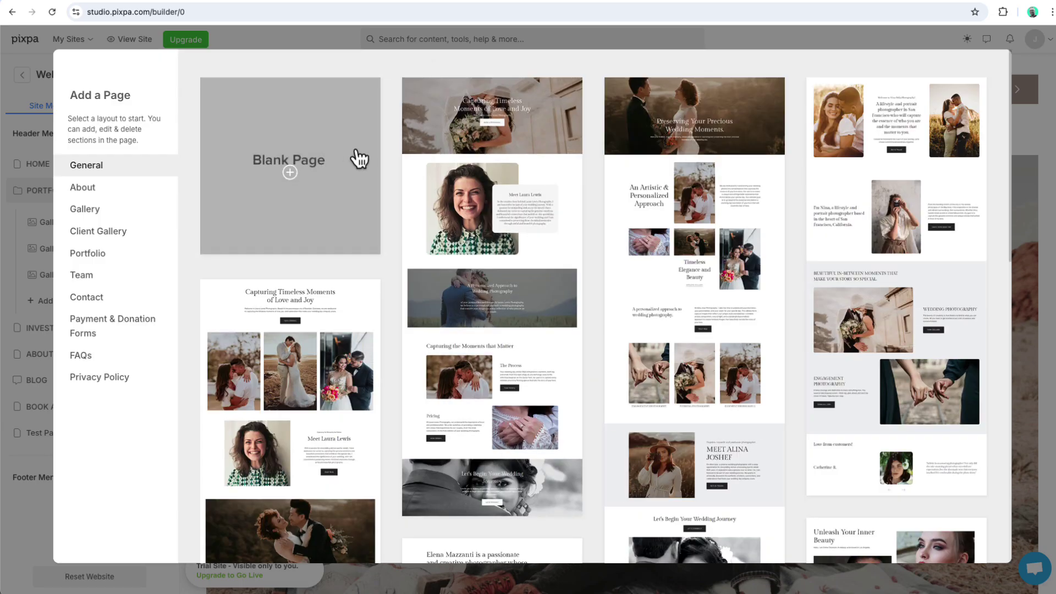
Step: Browse the General and About layouts and create the page from the About layout with the fashion photographer introduction
{"action": "scroll", "coordinate": [390, 154], "scroll_direction": "down", "scroll_amount": 8}
{"action": "scroll", "coordinate": [389, 154], "scroll_direction": "up", "scroll_amount": 7}
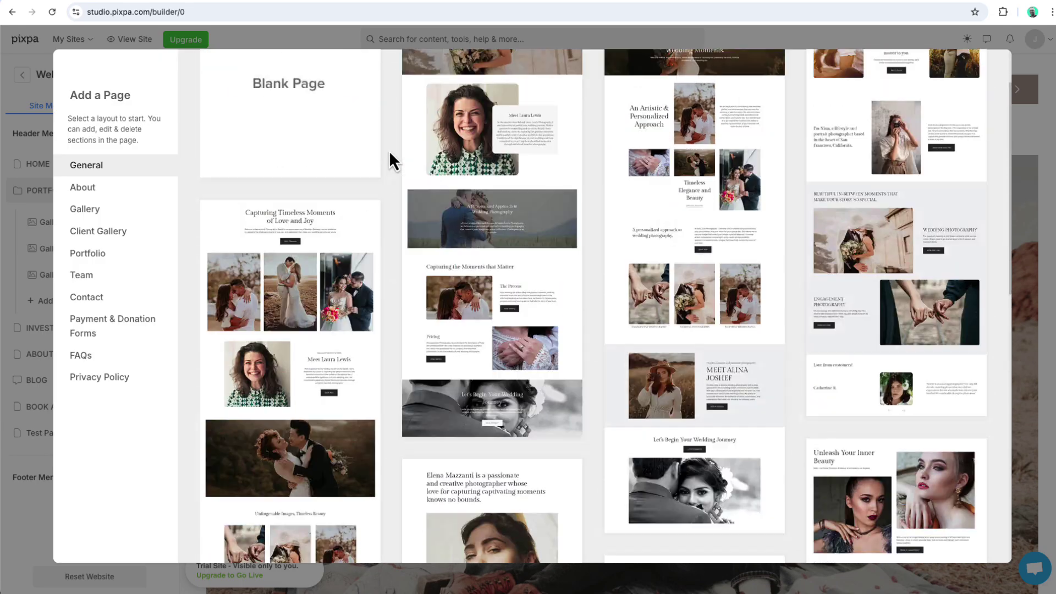
{"action": "left_click", "coordinate": [94, 189]}
{"action": "scroll", "coordinate": [196, 190], "scroll_direction": "down", "scroll_amount": 2}
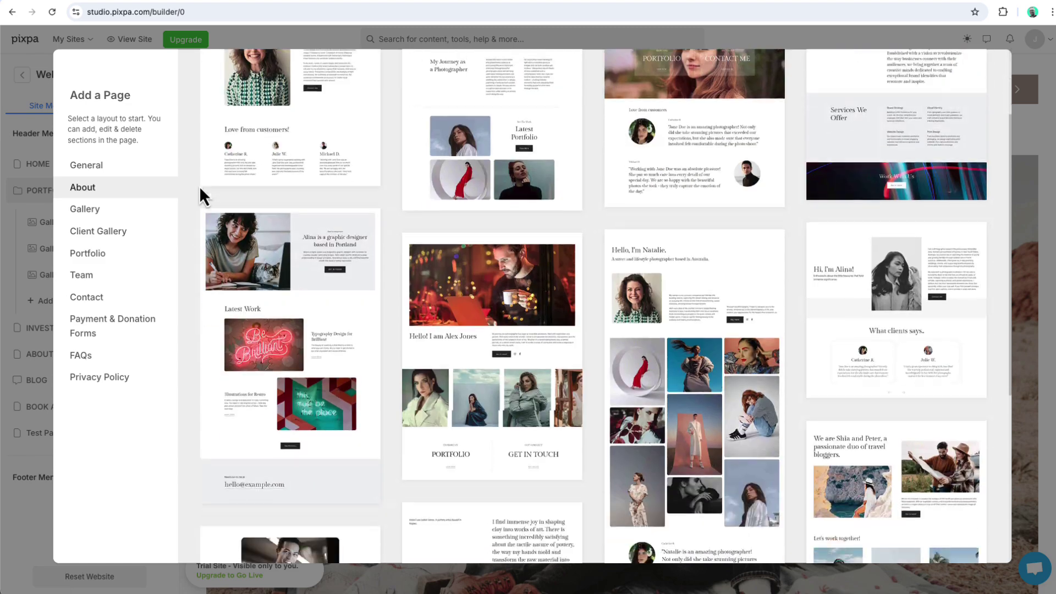
{"action": "scroll", "coordinate": [200, 190], "scroll_direction": "down", "scroll_amount": 4}
{"action": "scroll", "coordinate": [199, 190], "scroll_direction": "up", "scroll_amount": 6}
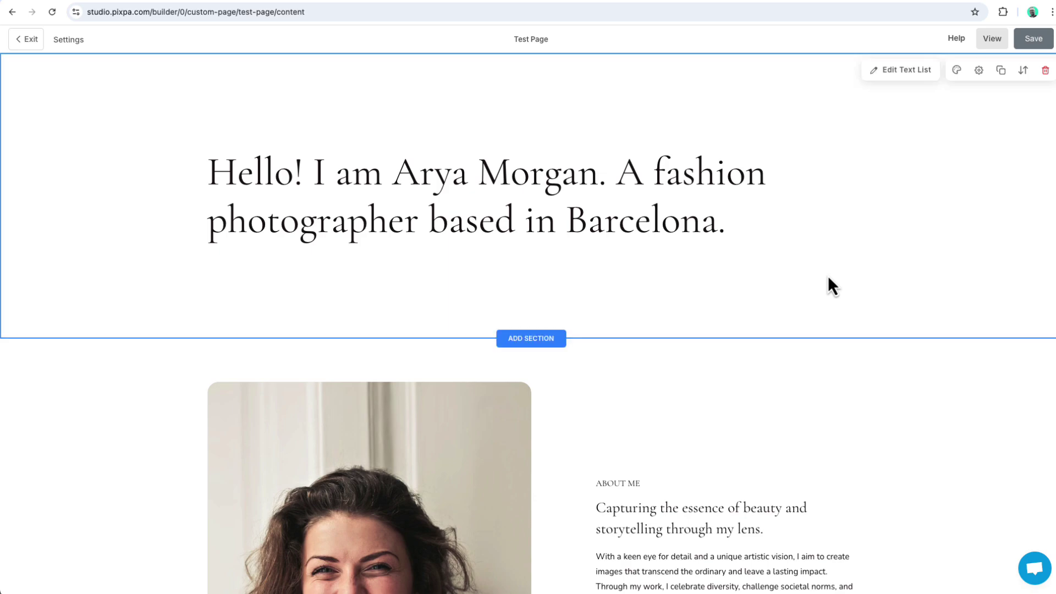
Step: Review the new page's introduction, About Me and testimonials sections and the editing options of the About Me section
{"action": "scroll", "coordinate": [827, 285], "scroll_direction": "down", "scroll_amount": 4}
{"action": "scroll", "coordinate": [830, 281], "scroll_direction": "down", "scroll_amount": 2}
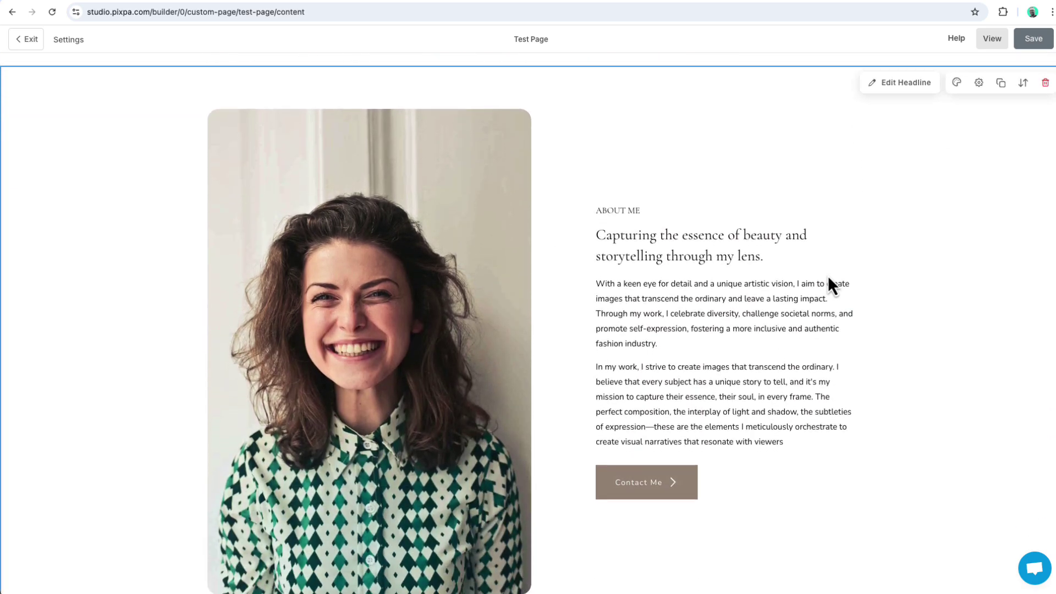
{"action": "scroll", "coordinate": [828, 278], "scroll_direction": "down", "scroll_amount": 10}
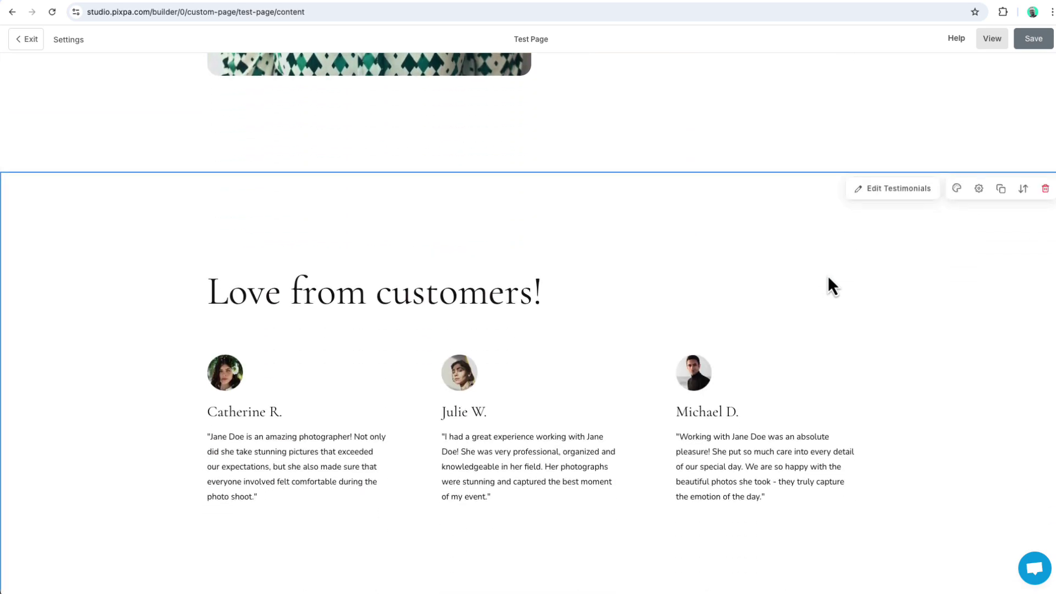
{"action": "scroll", "coordinate": [828, 278], "scroll_direction": "up", "scroll_amount": 8}
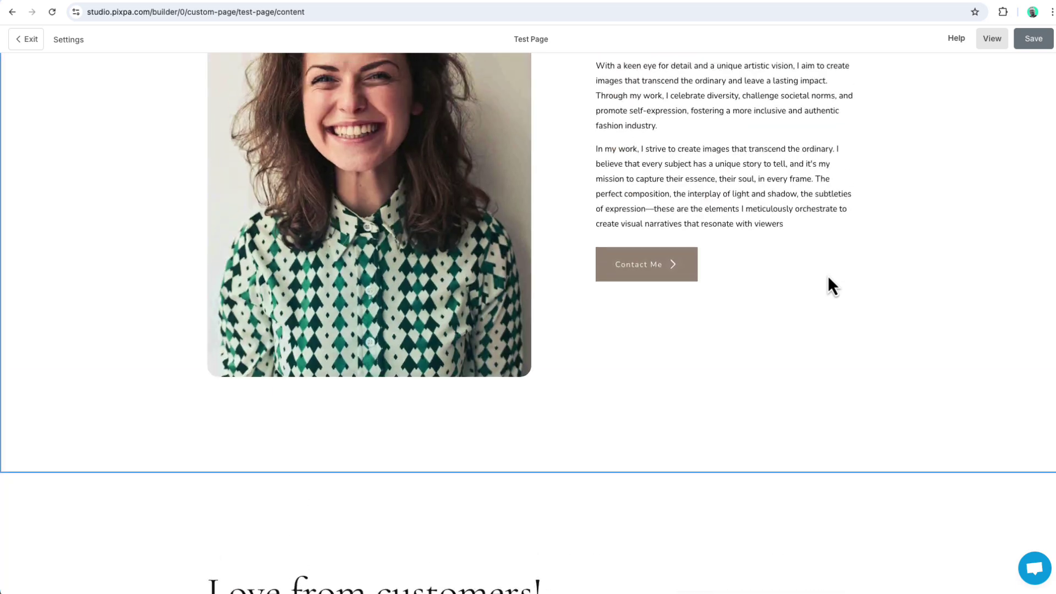
{"action": "scroll", "coordinate": [829, 286], "scroll_direction": "up", "scroll_amount": 1}
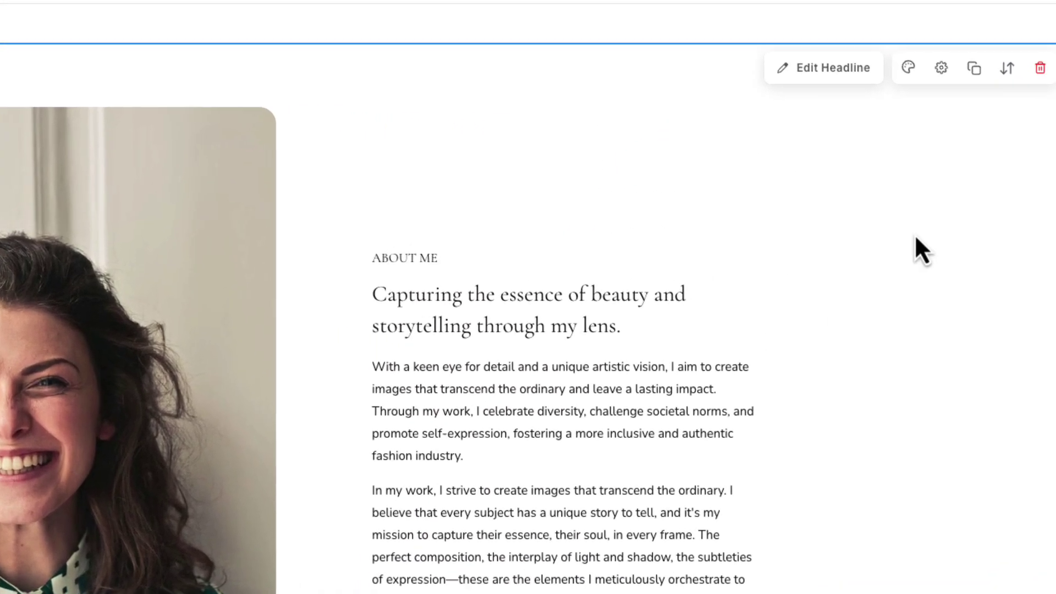
{"action": "left_click", "coordinate": [1009, 69]}
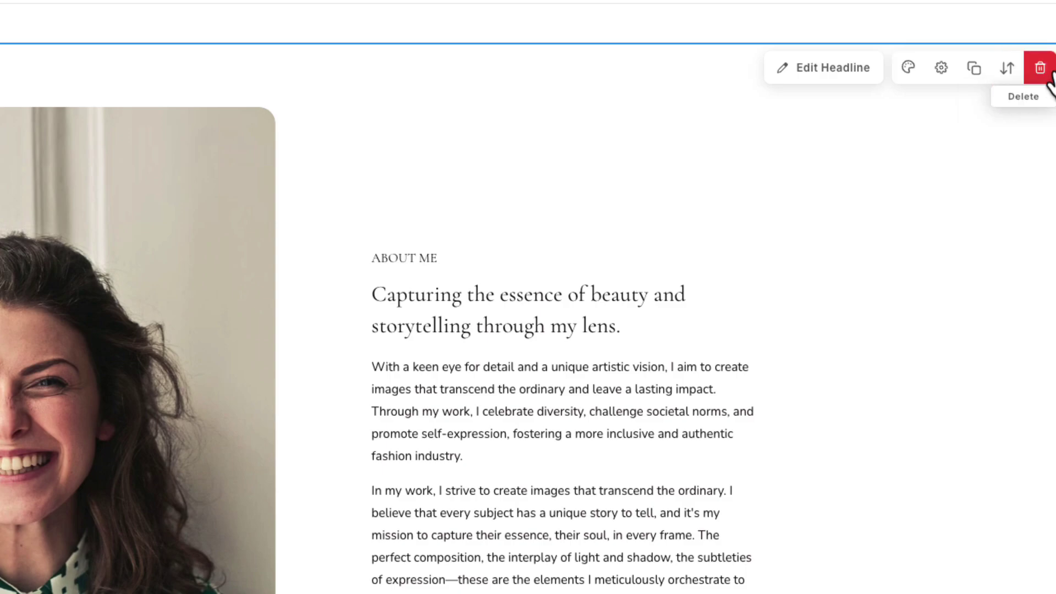
{"action": "left_click", "coordinate": [979, 72]}
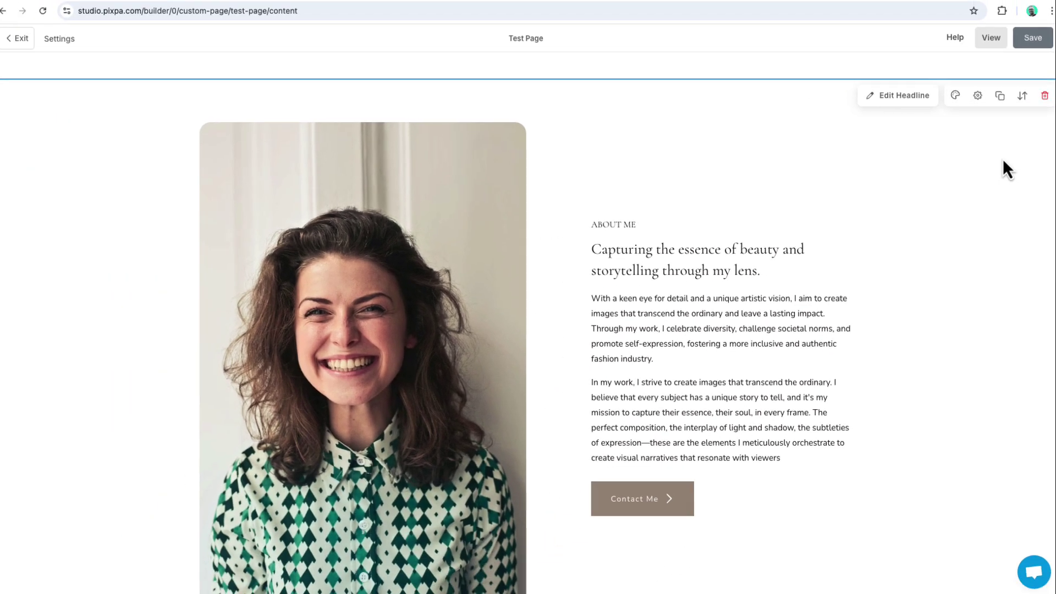
Step: Add the "Explore new places" Headline section with the car photo between the About Me and testimonials sections
{"action": "scroll", "coordinate": [941, 227], "scroll_direction": "down", "scroll_amount": 7}
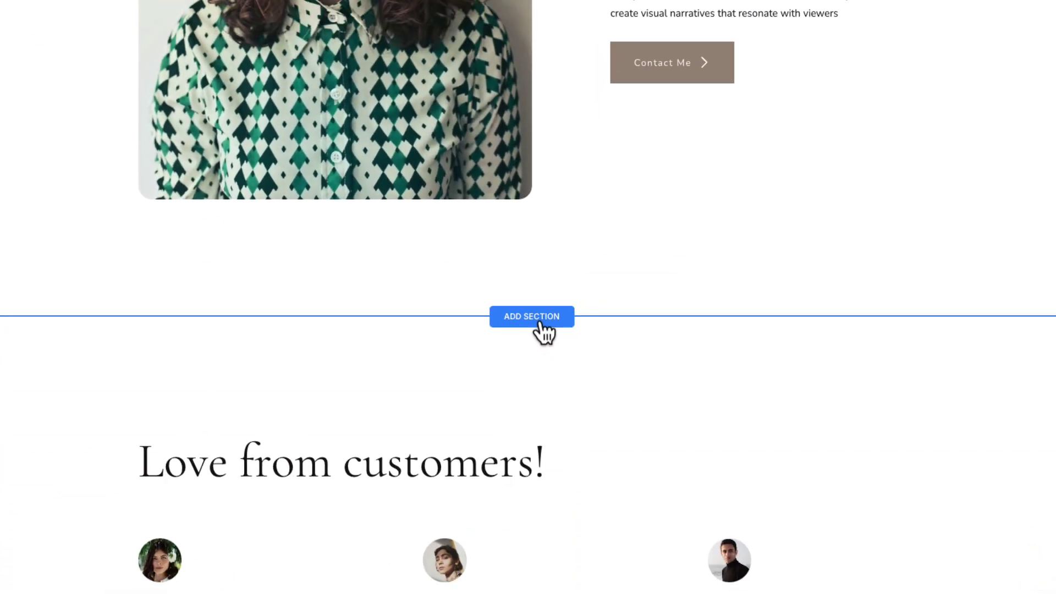
{"action": "left_click", "coordinate": [539, 308]}
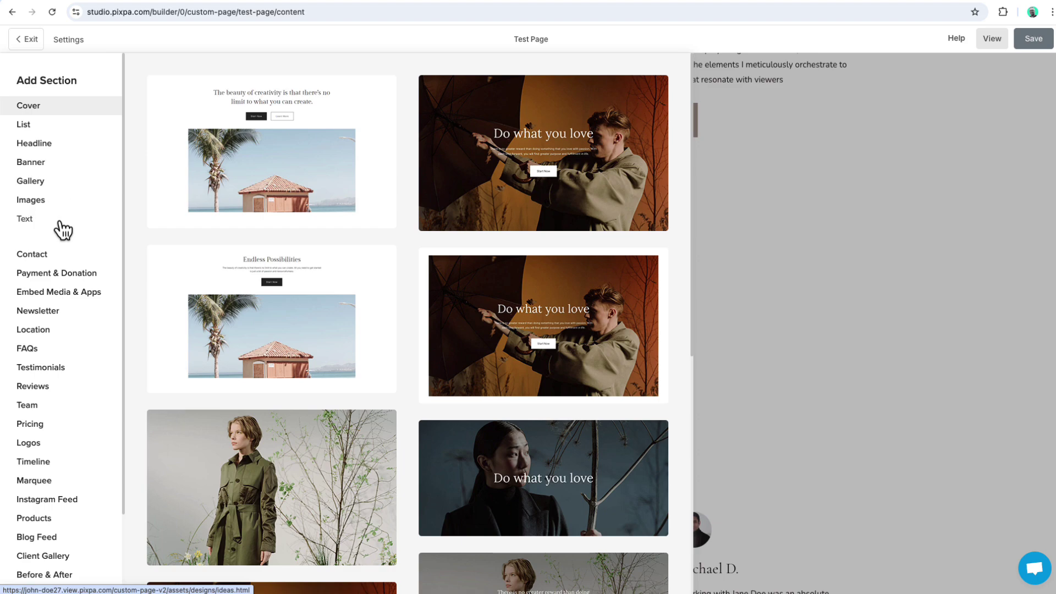
{"action": "left_click", "coordinate": [46, 144]}
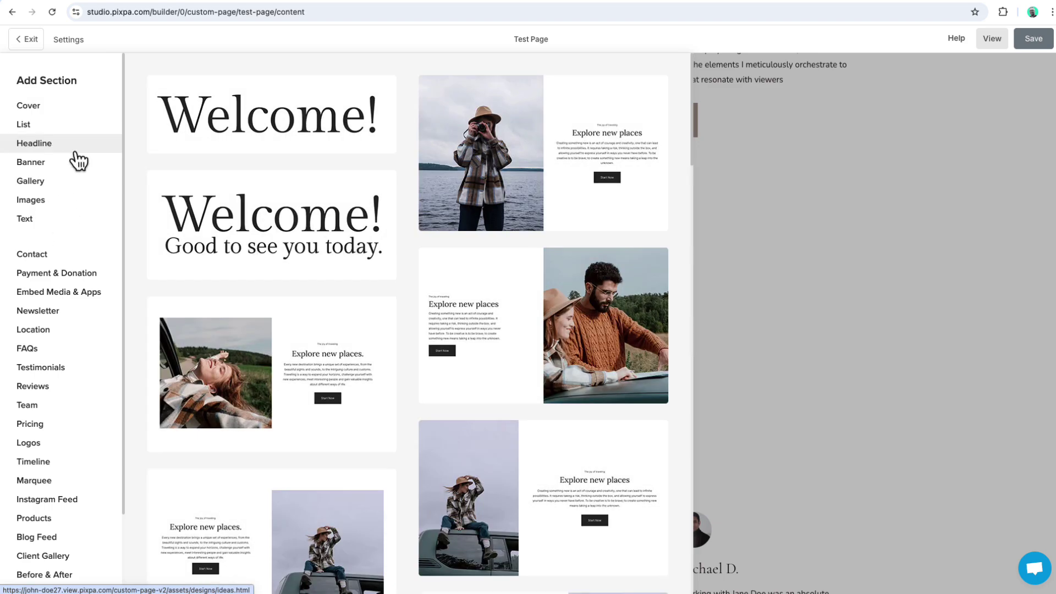
{"action": "mouse_move", "coordinate": [498, 206]}
{"action": "scroll", "coordinate": [498, 207], "scroll_direction": "down", "scroll_amount": 15}
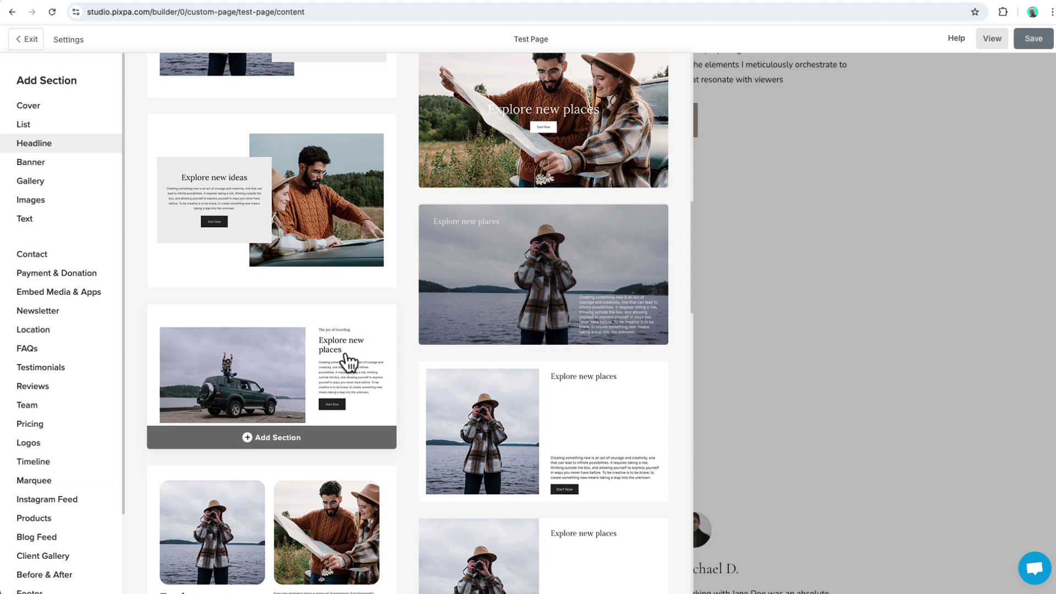
{"action": "left_click", "coordinate": [346, 356]}
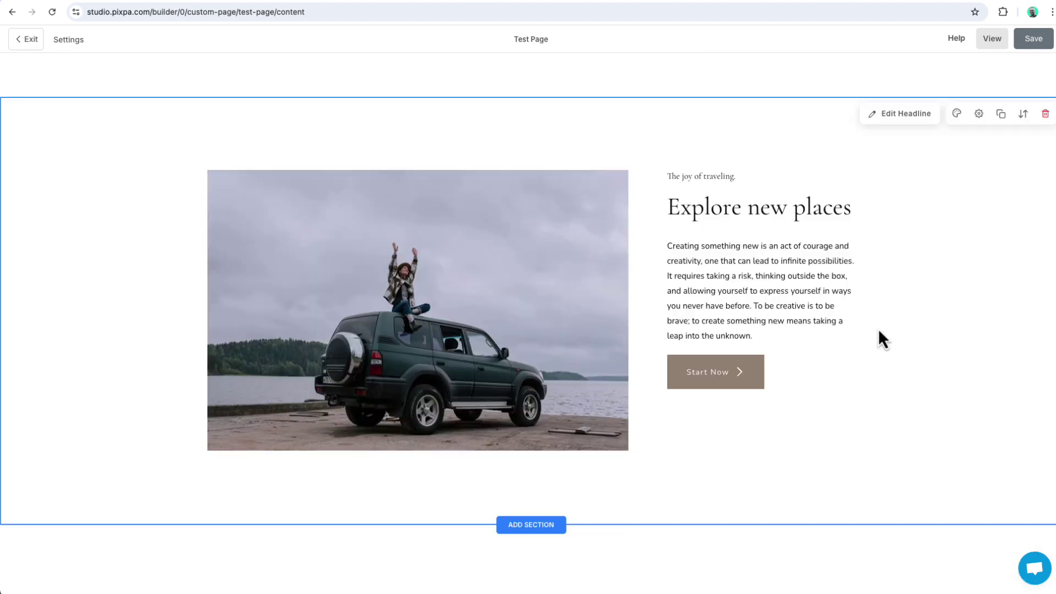
Step: Edit the new Headline section's title to read "Explore new places. Enjoy life!"
{"action": "left_click", "coordinate": [904, 116]}
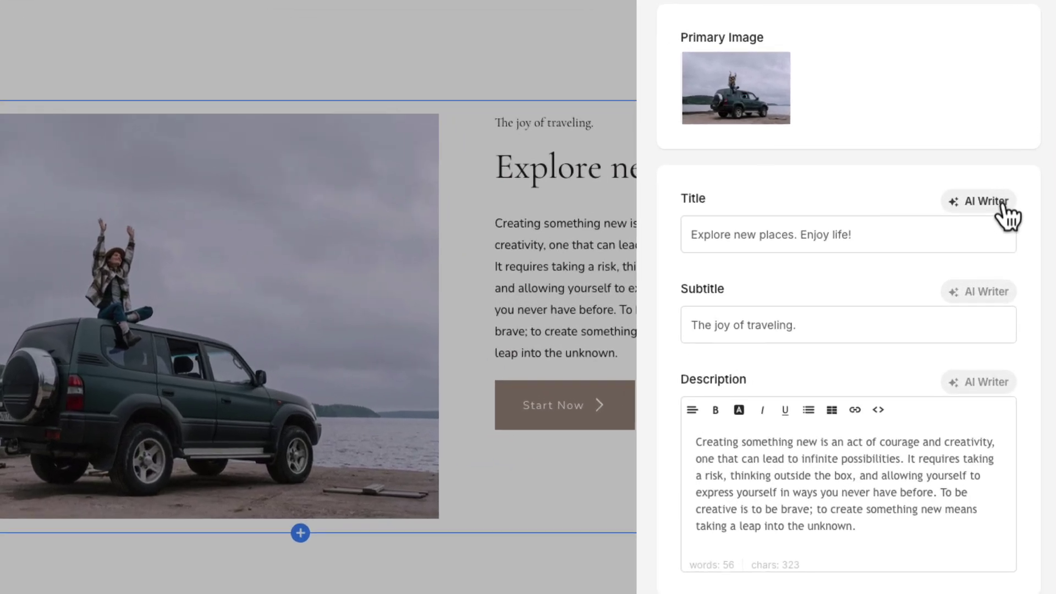
{"action": "left_click", "coordinate": [1014, 233]}
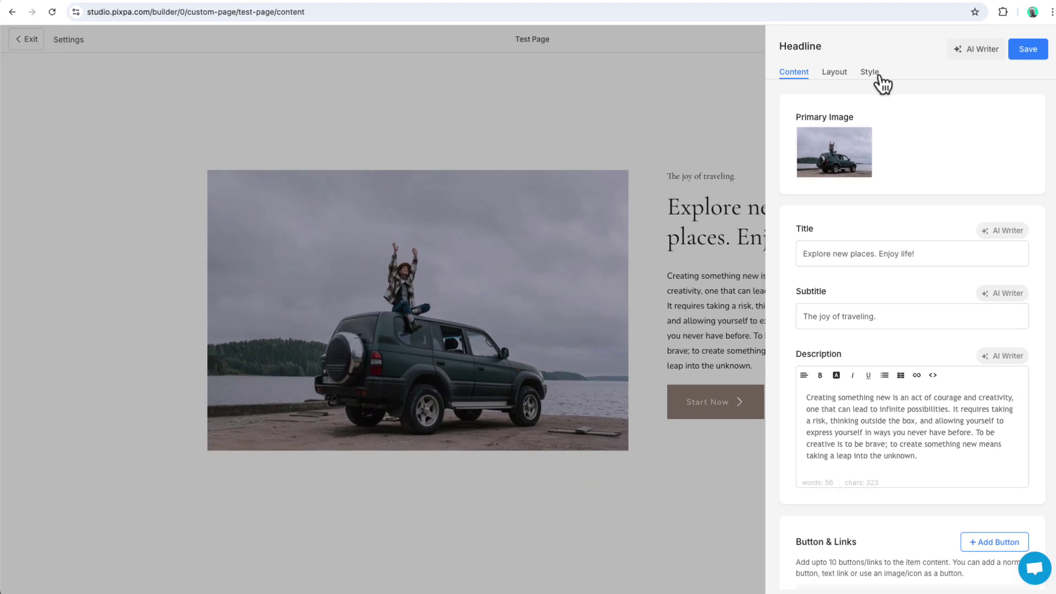
Step: Examine the Headline section's style settings for images, alignment, spacing, text size and buttons, and its available layouts
{"action": "left_click", "coordinate": [872, 74]}
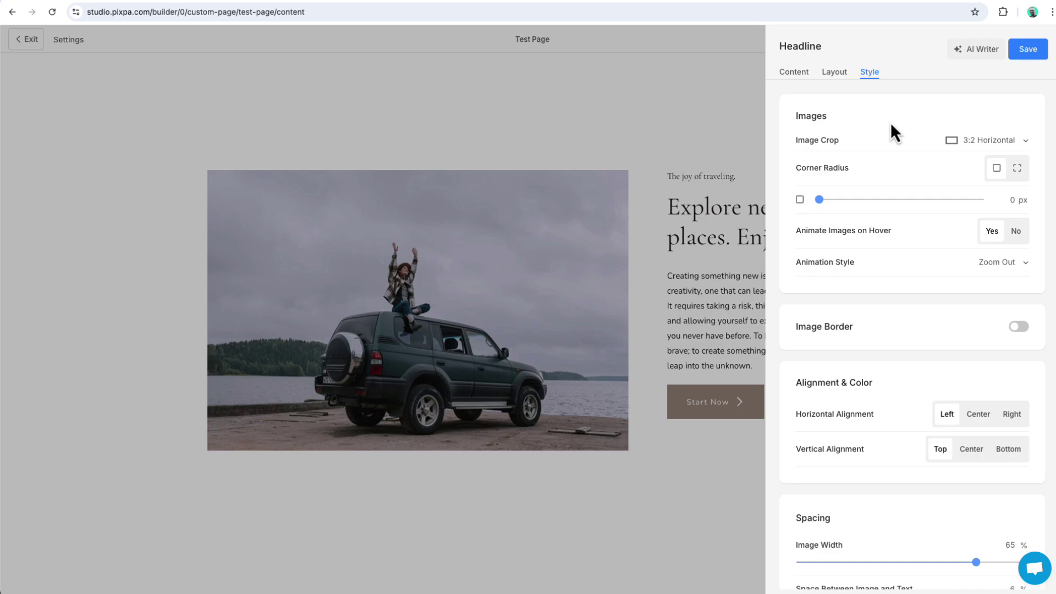
{"action": "scroll", "coordinate": [891, 125], "scroll_direction": "down", "scroll_amount": 7}
{"action": "scroll", "coordinate": [891, 122], "scroll_direction": "down", "scroll_amount": 6}
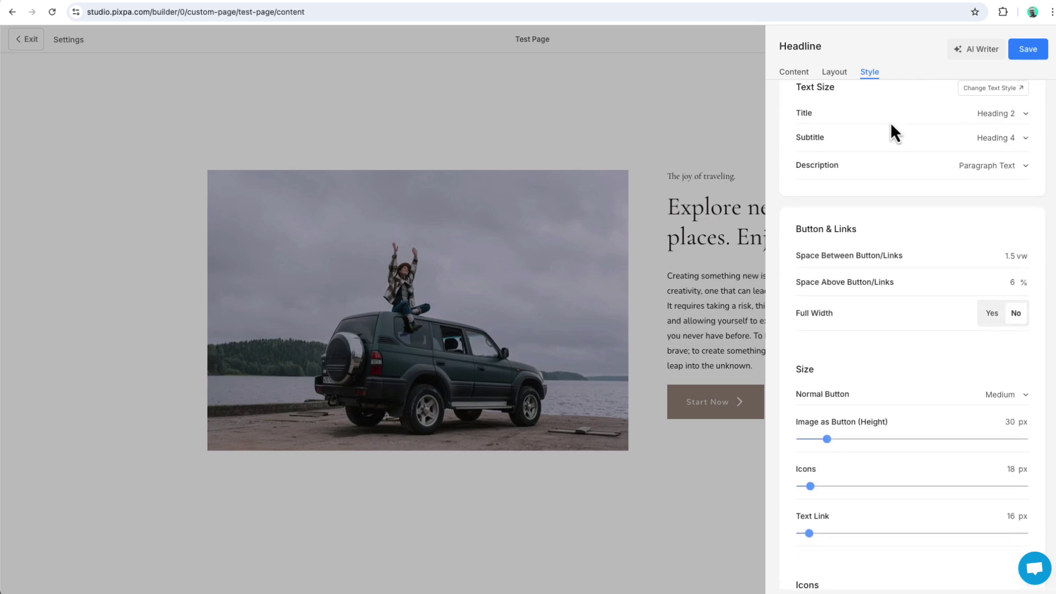
{"action": "scroll", "coordinate": [890, 122], "scroll_direction": "up", "scroll_amount": 9}
{"action": "scroll", "coordinate": [890, 122], "scroll_direction": "up", "scroll_amount": 3}
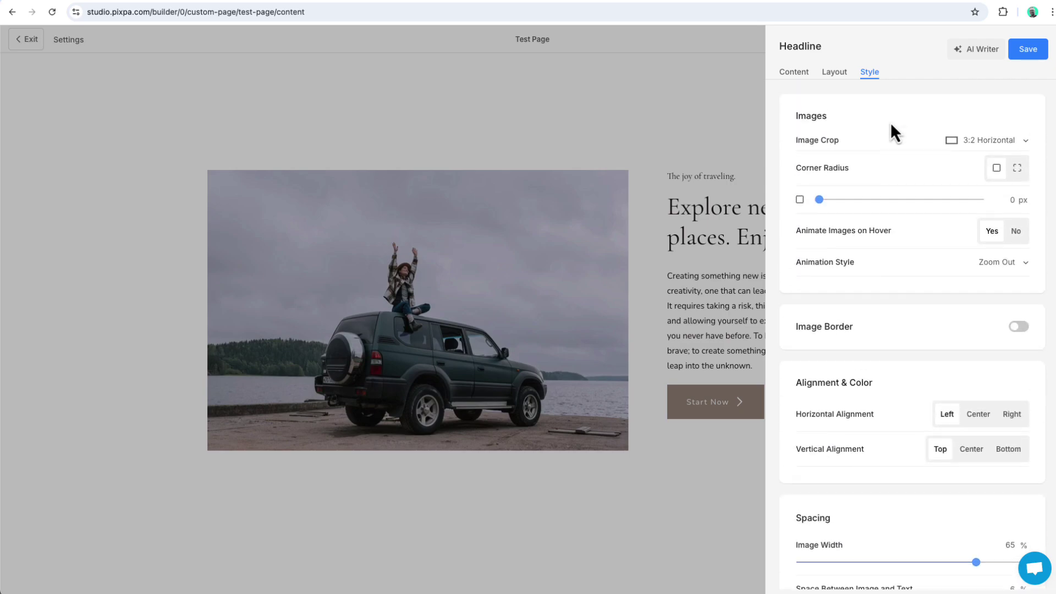
{"action": "left_click", "coordinate": [834, 72]}
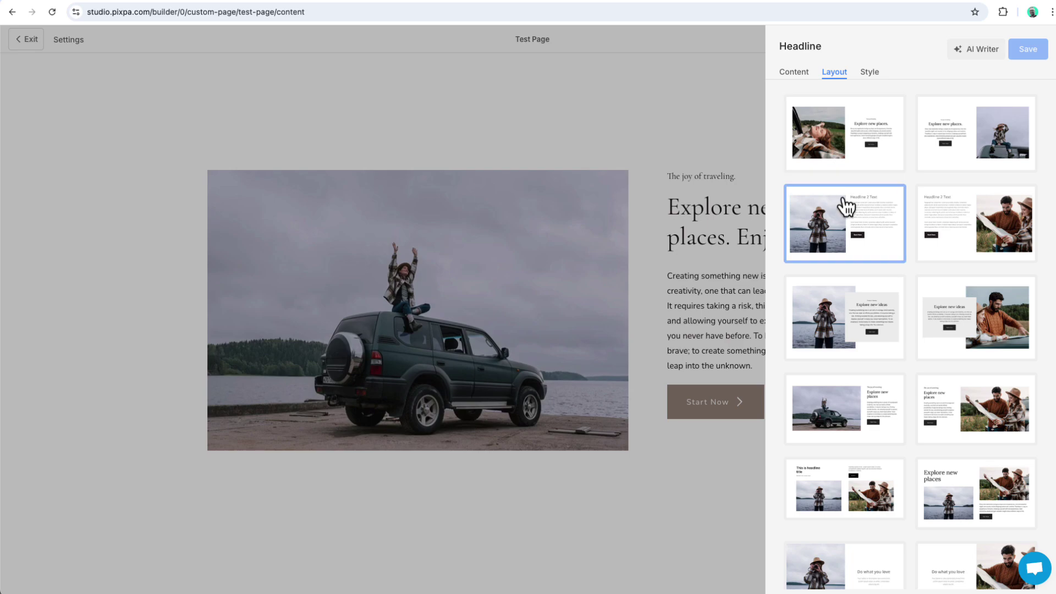
Step: Switch the Headline section to the layout with centred text before the photo, save it, and apply the brown palette colour as background
{"action": "left_click", "coordinate": [960, 156]}
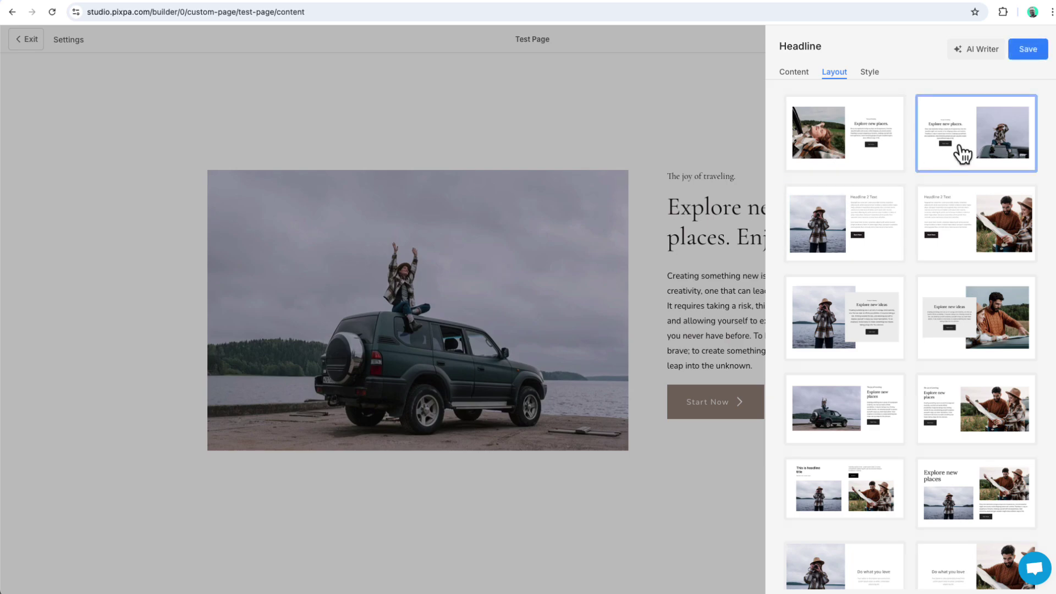
{"action": "left_click", "coordinate": [1038, 51]}
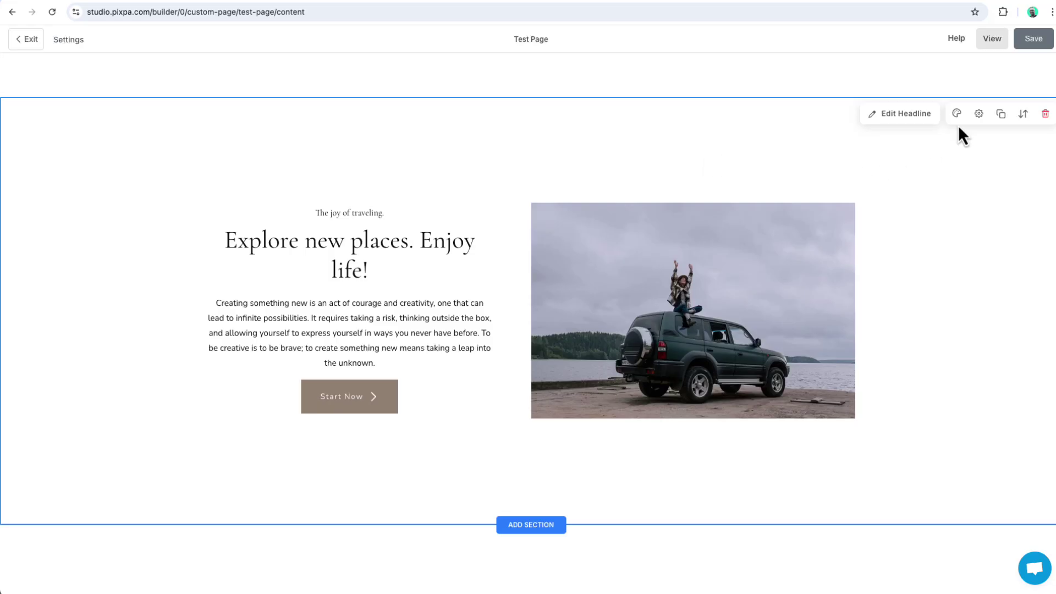
{"action": "left_click", "coordinate": [958, 116]}
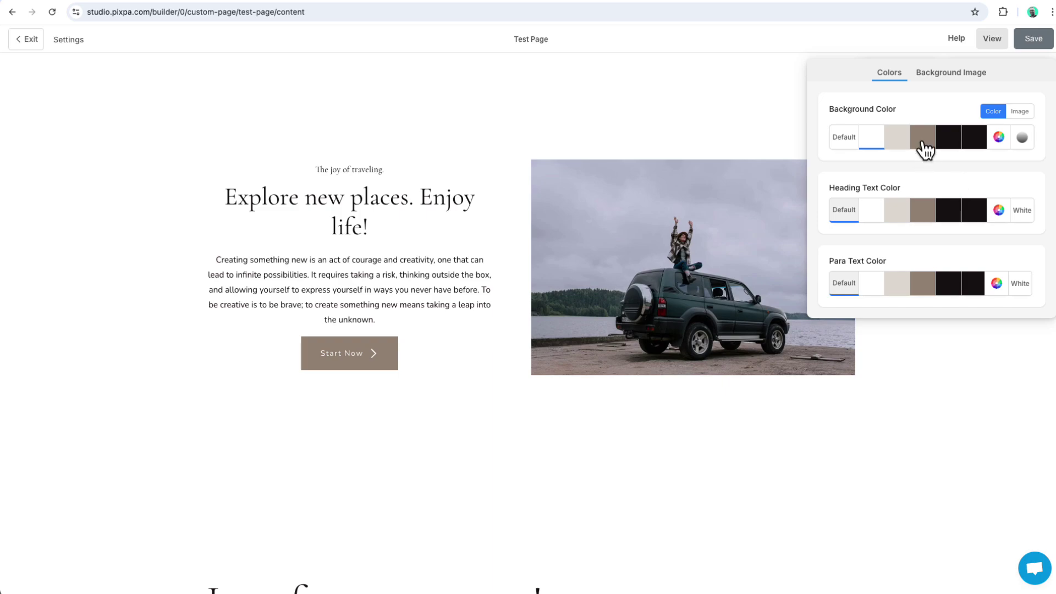
{"action": "left_click", "coordinate": [924, 143]}
{"action": "left_click", "coordinate": [772, 106]}
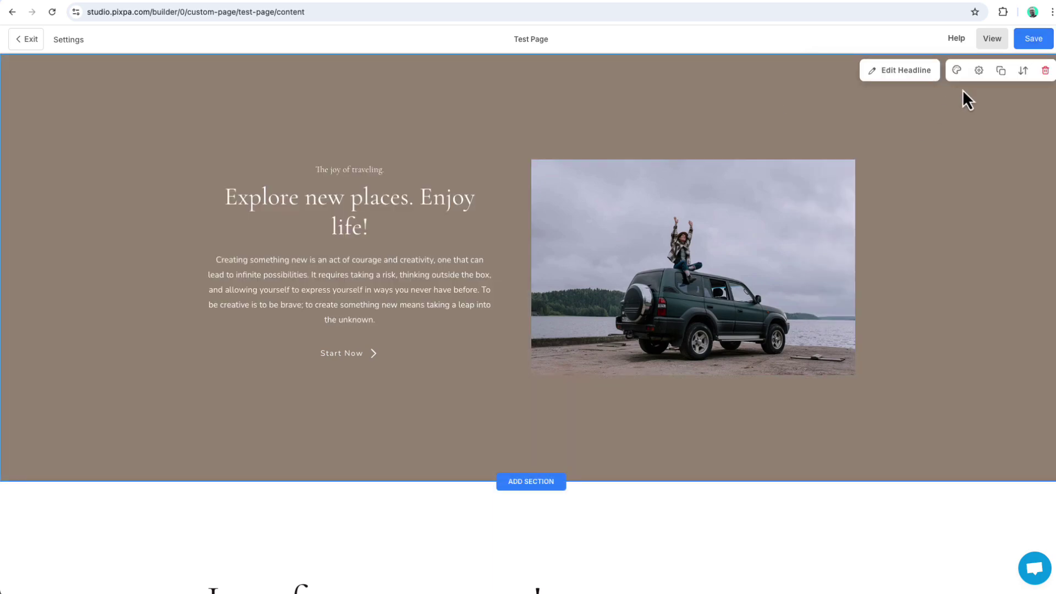
Step: Set the Headline section's height to 90% and review its content, options, border and separator settings
{"action": "left_click", "coordinate": [966, 69]}
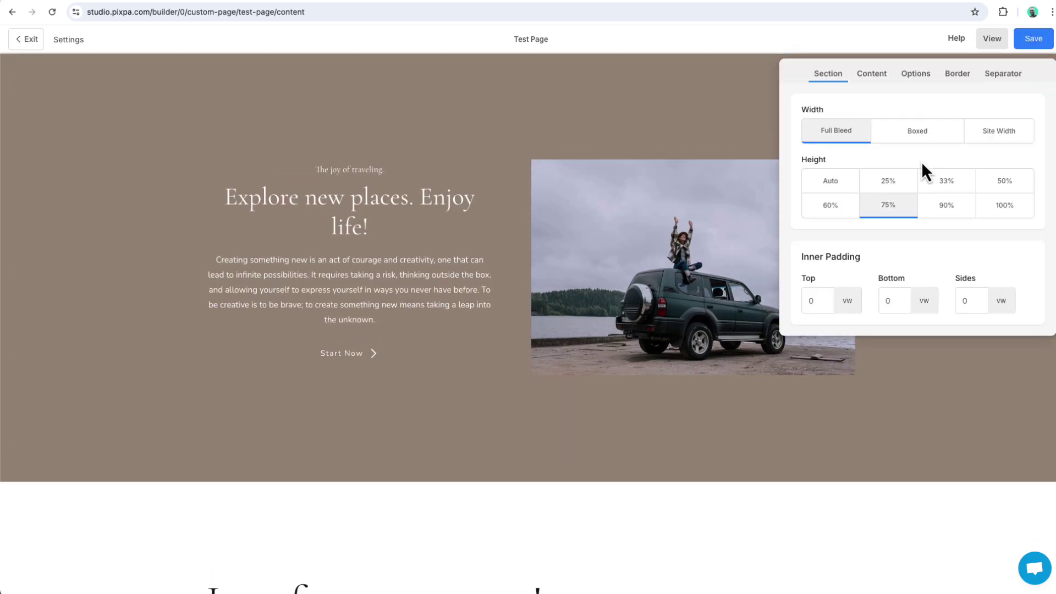
{"action": "left_click", "coordinate": [945, 208]}
{"action": "left_click", "coordinate": [879, 74]}
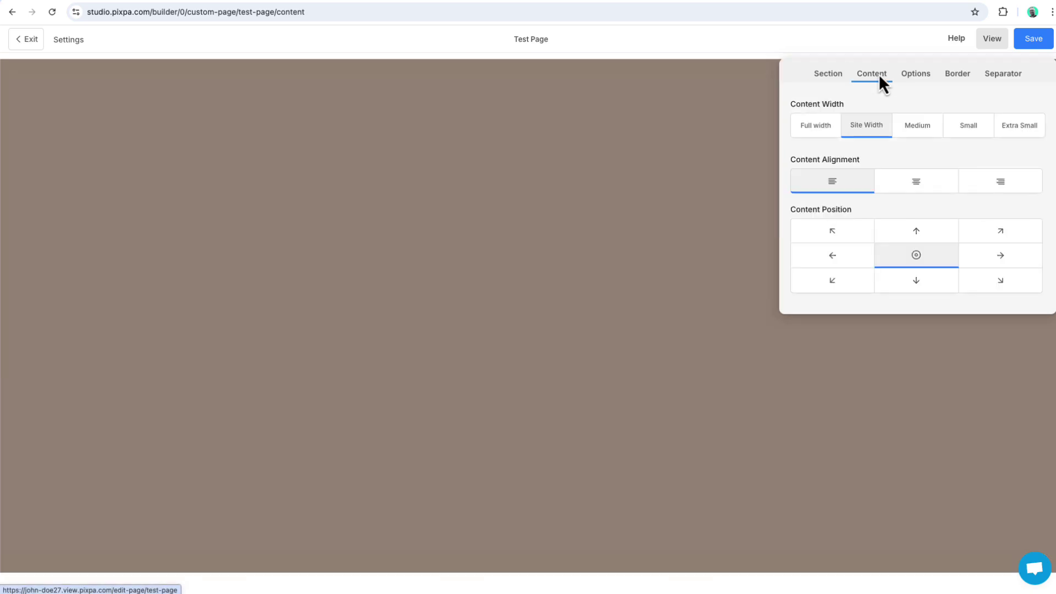
{"action": "left_click", "coordinate": [917, 76]}
{"action": "left_click", "coordinate": [958, 74]}
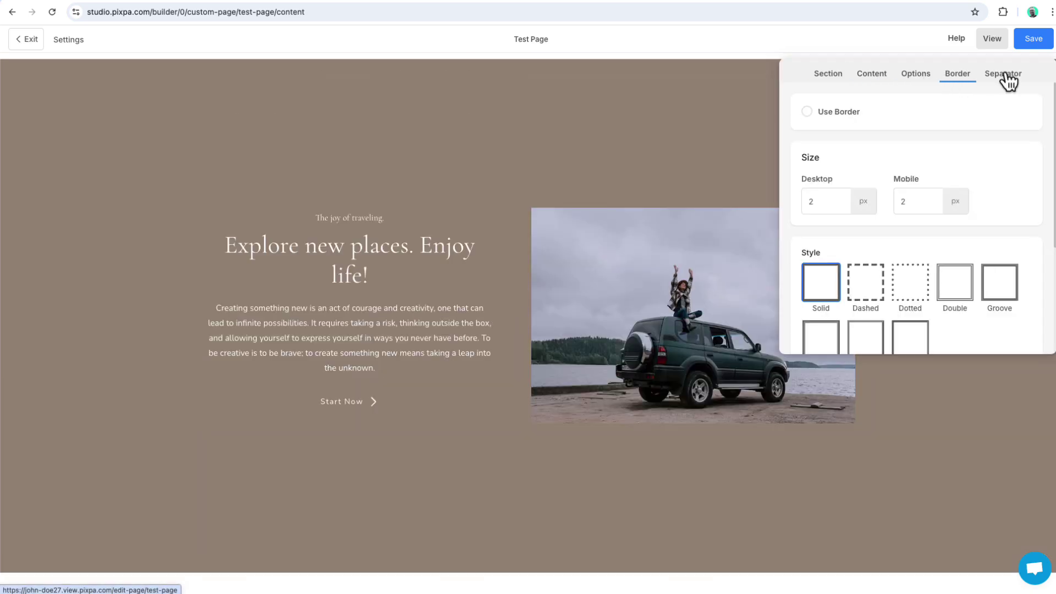
{"action": "left_click", "coordinate": [1004, 74]}
{"action": "left_click", "coordinate": [648, 118]}
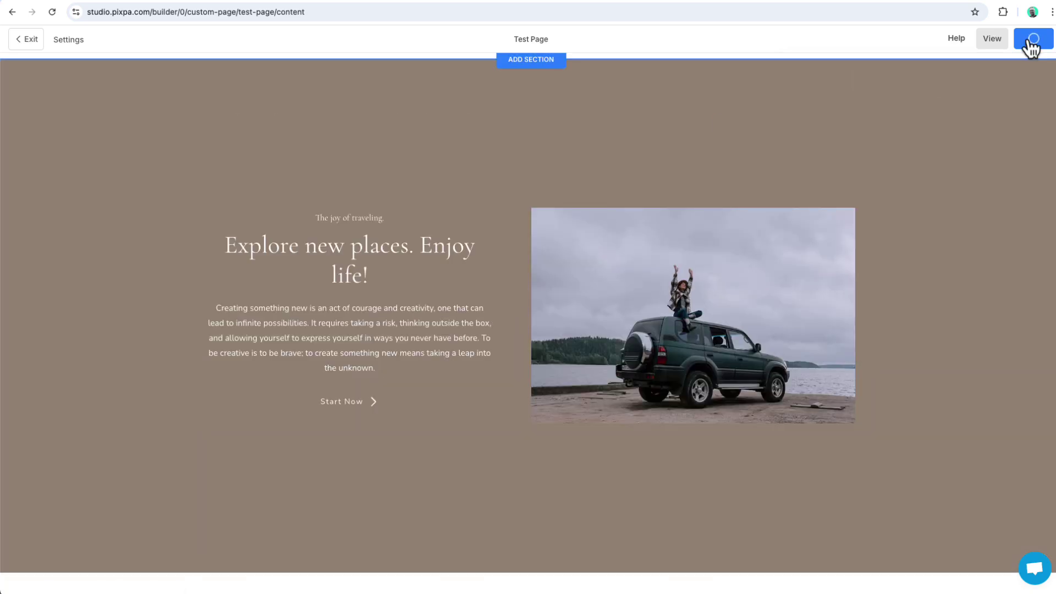
Step: Preview the Test Page by looking through its sections, and return to the website's page list
{"action": "left_click", "coordinate": [993, 39]}
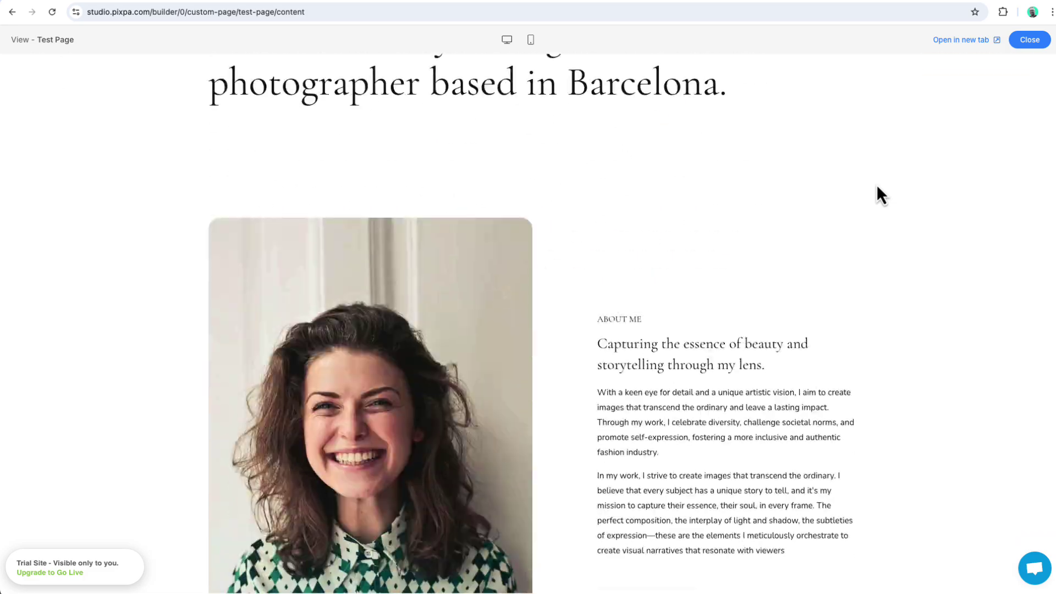
{"action": "scroll", "coordinate": [876, 183], "scroll_direction": "down", "scroll_amount": 8}
{"action": "scroll", "coordinate": [876, 183], "scroll_direction": "up", "scroll_amount": 15}
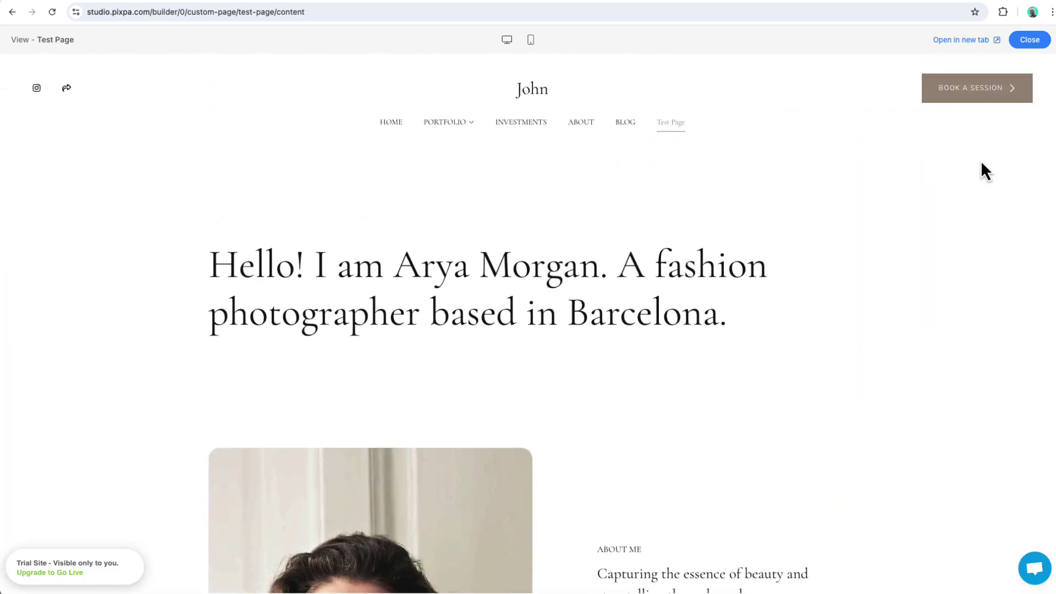
{"action": "left_click", "coordinate": [1027, 41]}
{"action": "left_click", "coordinate": [26, 40]}
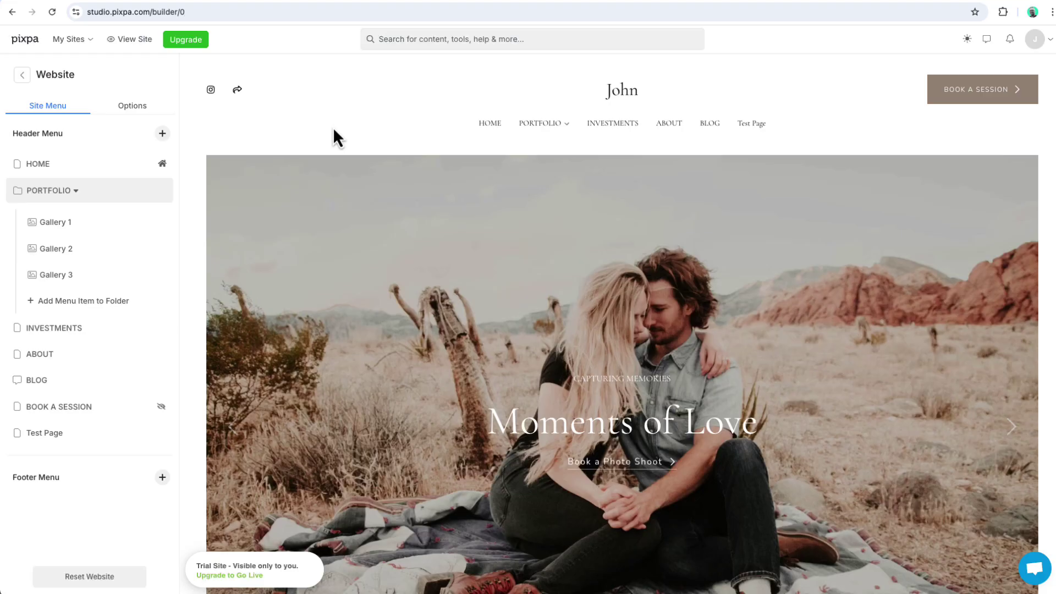
Step: In the site's design settings, set the site title to the photographer's full name followed by "Photography" and publish it
{"action": "left_click", "coordinate": [144, 108]}
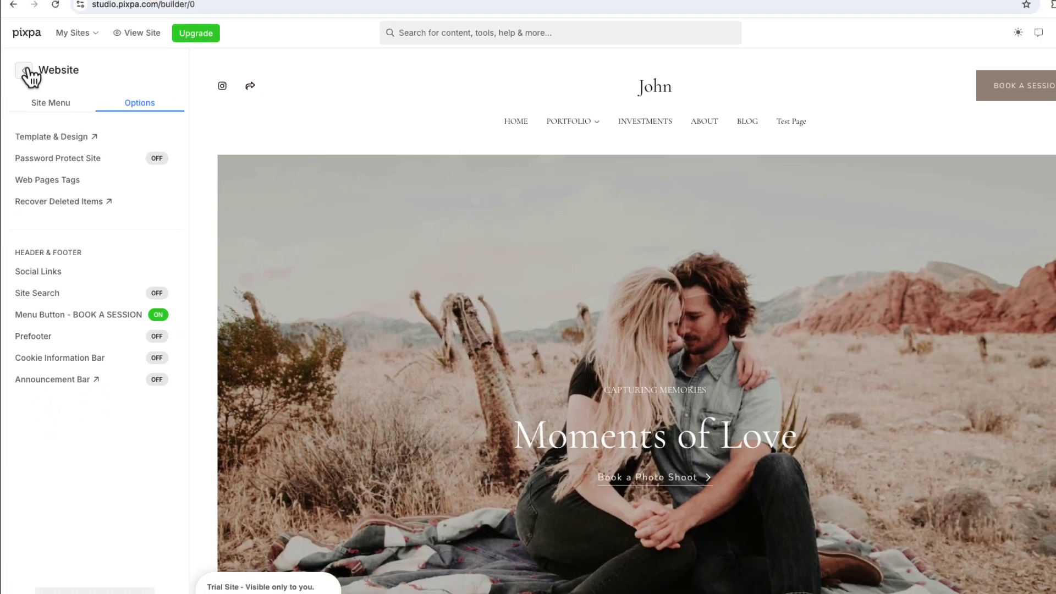
{"action": "left_click", "coordinate": [33, 32]}
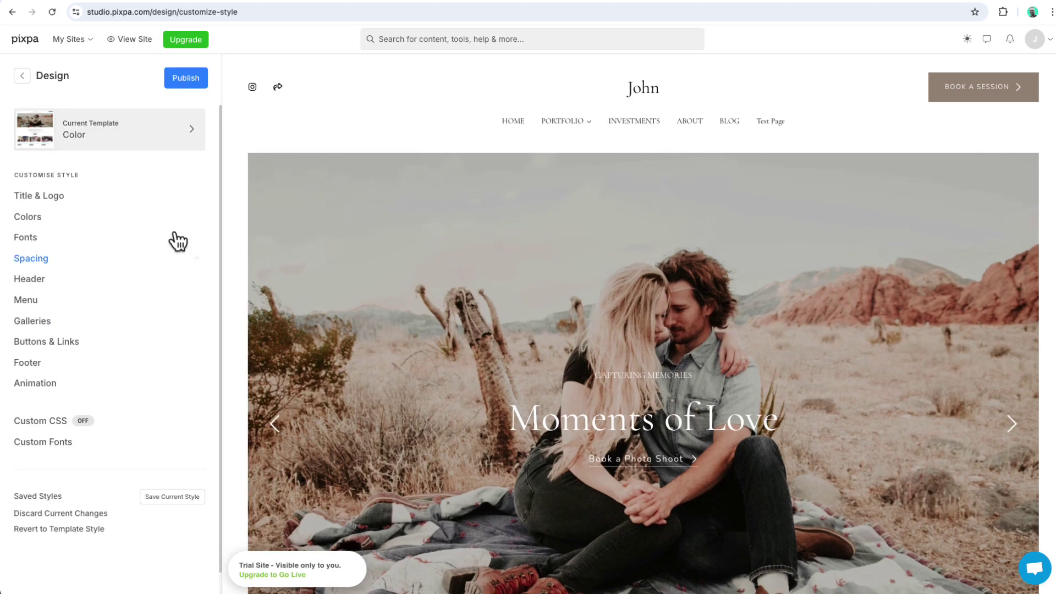
{"action": "left_click", "coordinate": [86, 197]}
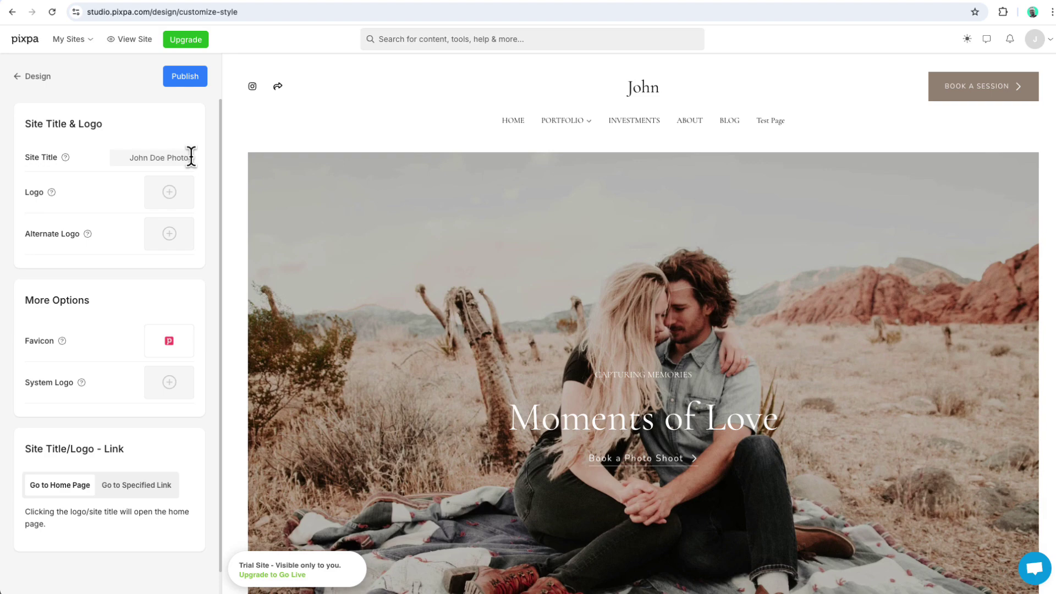
{"action": "left_click", "coordinate": [187, 78]}
{"action": "left_click", "coordinate": [24, 77]}
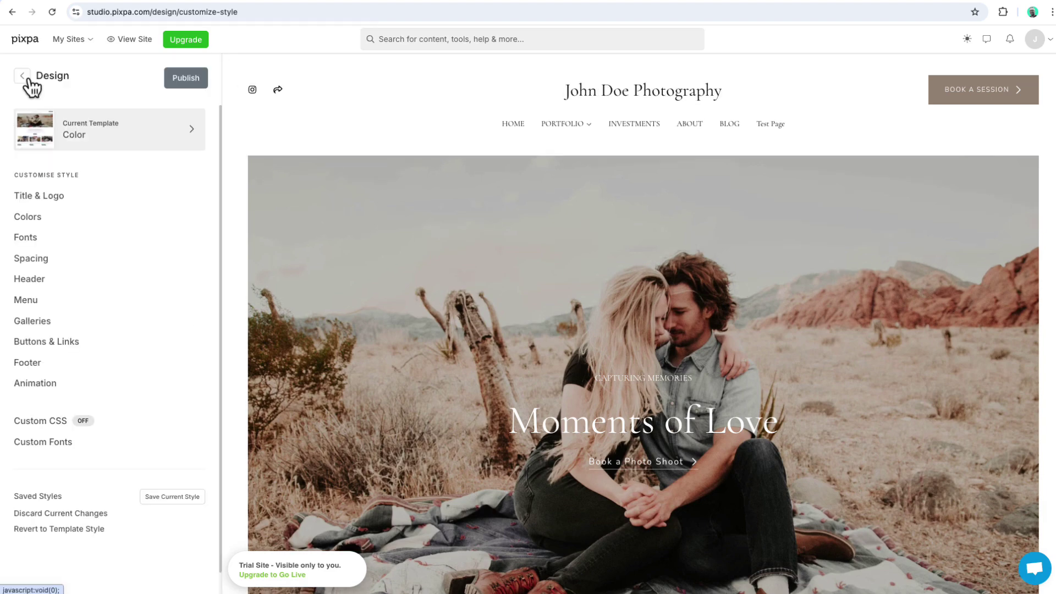
Step: Browse the alternative website templates and return to the design settings without switching
{"action": "left_click", "coordinate": [132, 143]}
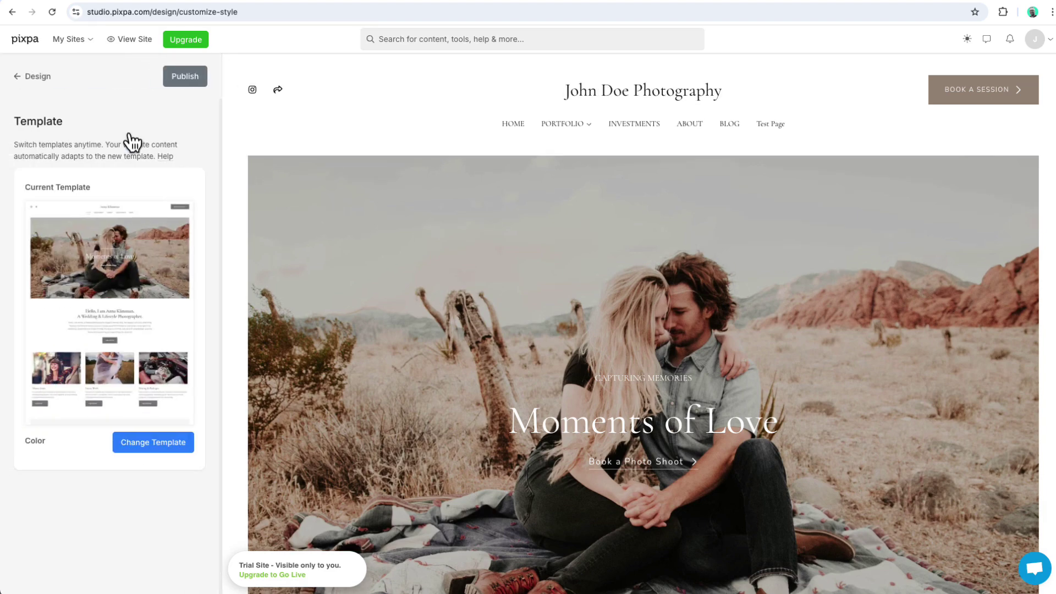
{"action": "left_click", "coordinate": [150, 444]}
{"action": "scroll", "coordinate": [306, 380], "scroll_direction": "down", "scroll_amount": 10}
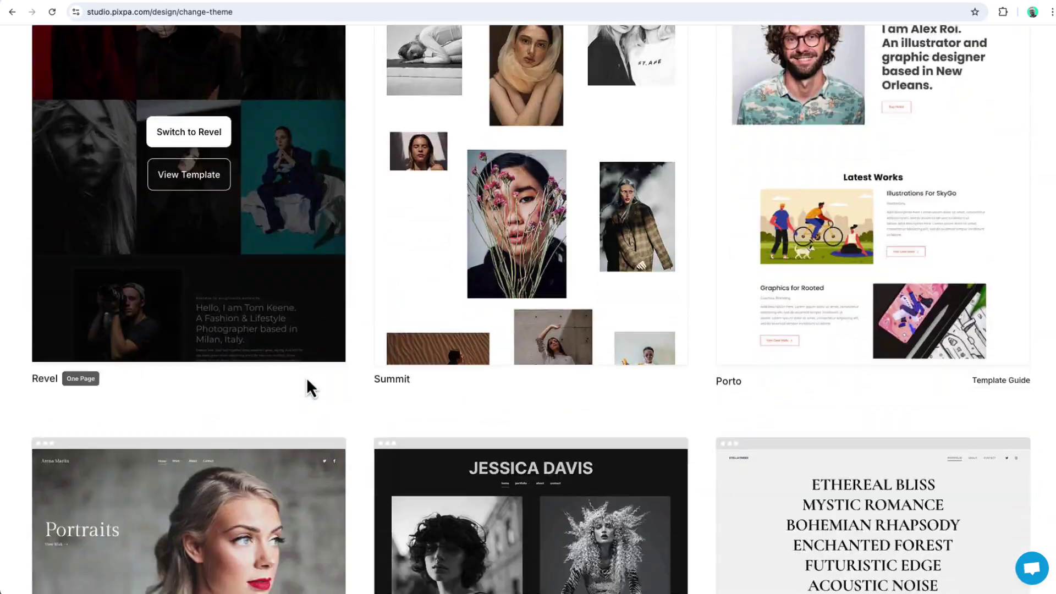
{"action": "scroll", "coordinate": [306, 378], "scroll_direction": "down", "scroll_amount": 15}
{"action": "scroll", "coordinate": [306, 377], "scroll_direction": "up", "scroll_amount": 20}
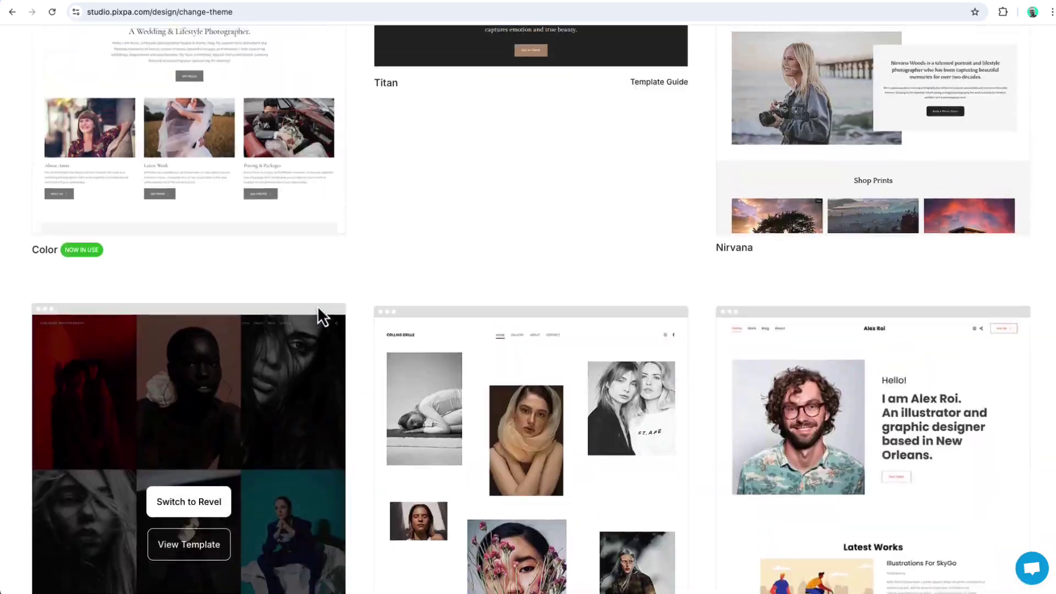
{"action": "scroll", "coordinate": [318, 306], "scroll_direction": "up", "scroll_amount": 7}
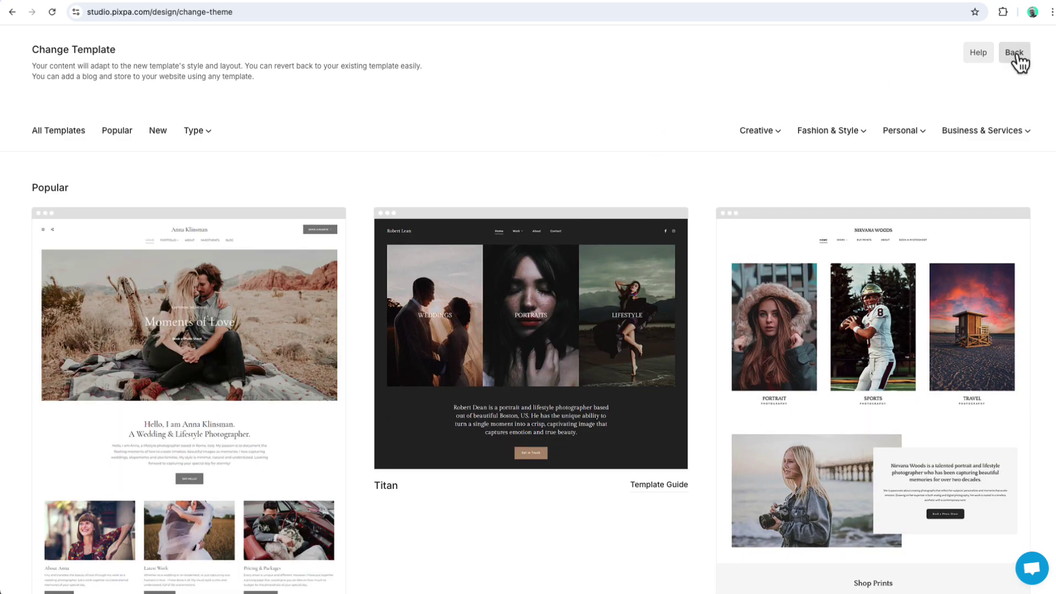
{"action": "left_click", "coordinate": [1017, 55]}
Step: Examine the site's current colour palette, the preset palettes and the advanced colour options for individual elements
{"action": "left_click", "coordinate": [28, 217]}
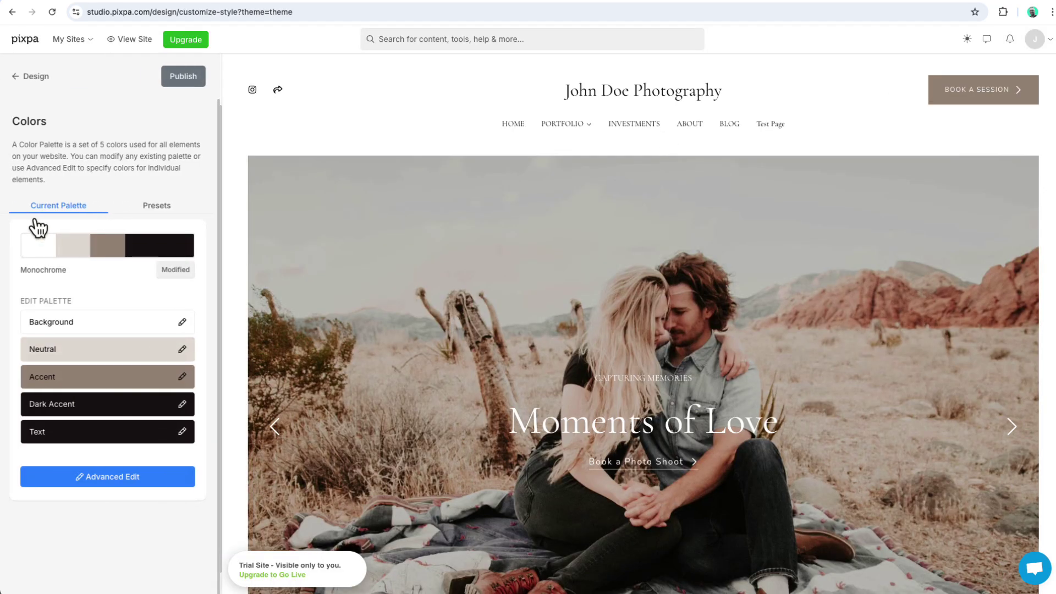
{"action": "left_click", "coordinate": [168, 209]}
{"action": "scroll", "coordinate": [153, 271], "scroll_direction": "down", "scroll_amount": 5}
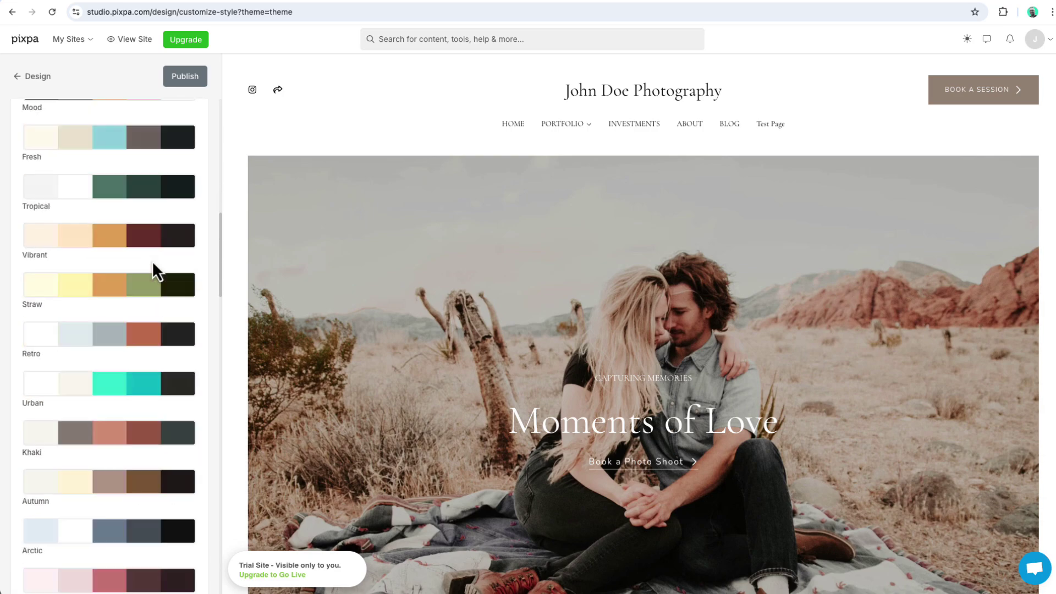
{"action": "scroll", "coordinate": [153, 271], "scroll_direction": "up", "scroll_amount": 10}
{"action": "left_click", "coordinate": [70, 207]}
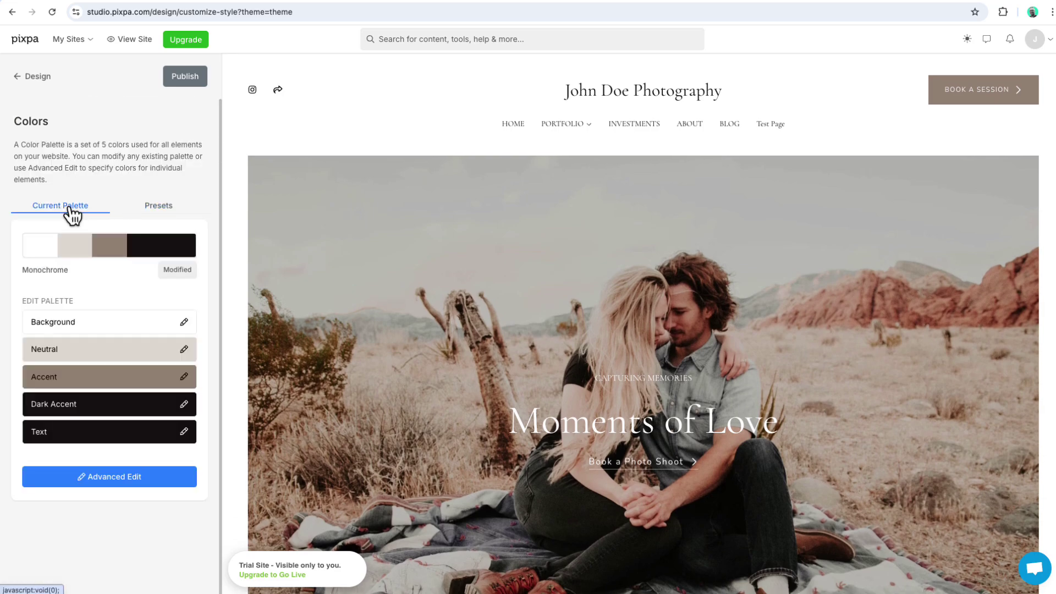
{"action": "left_click", "coordinate": [108, 476]}
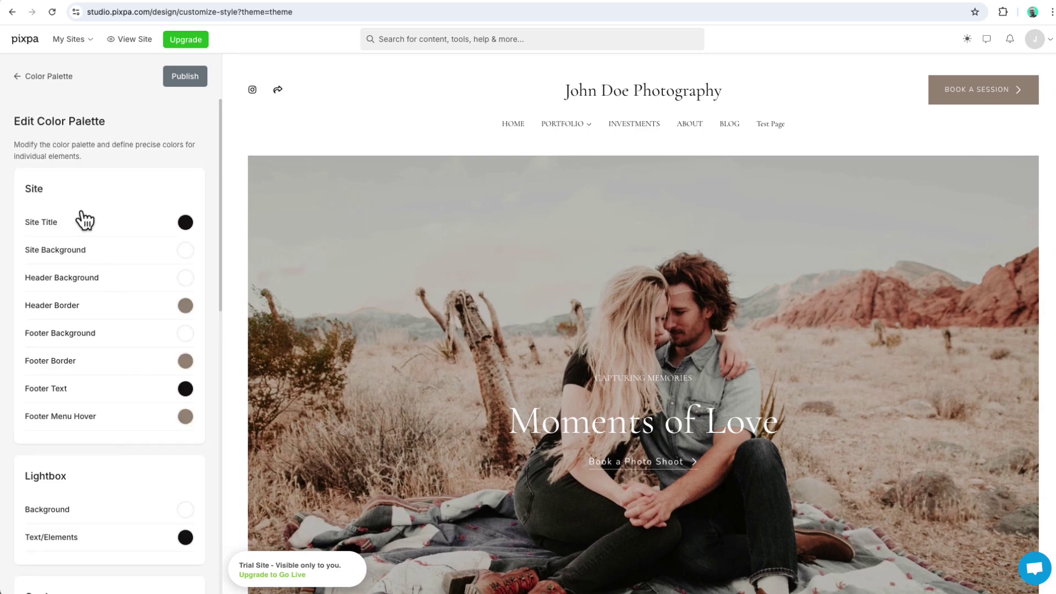
{"action": "left_click", "coordinate": [36, 83]}
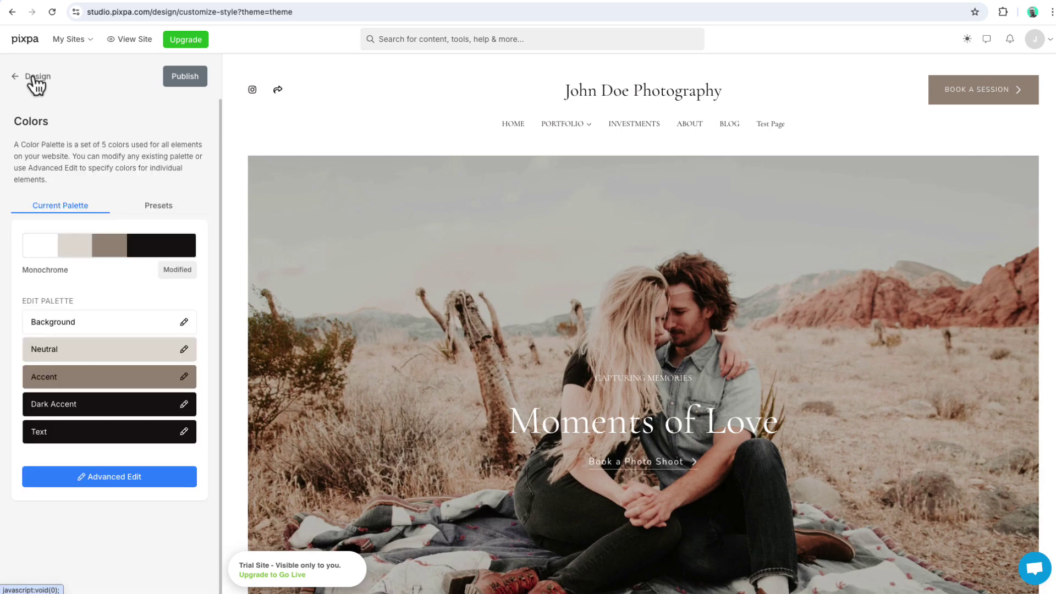
{"action": "left_click", "coordinate": [37, 83]}
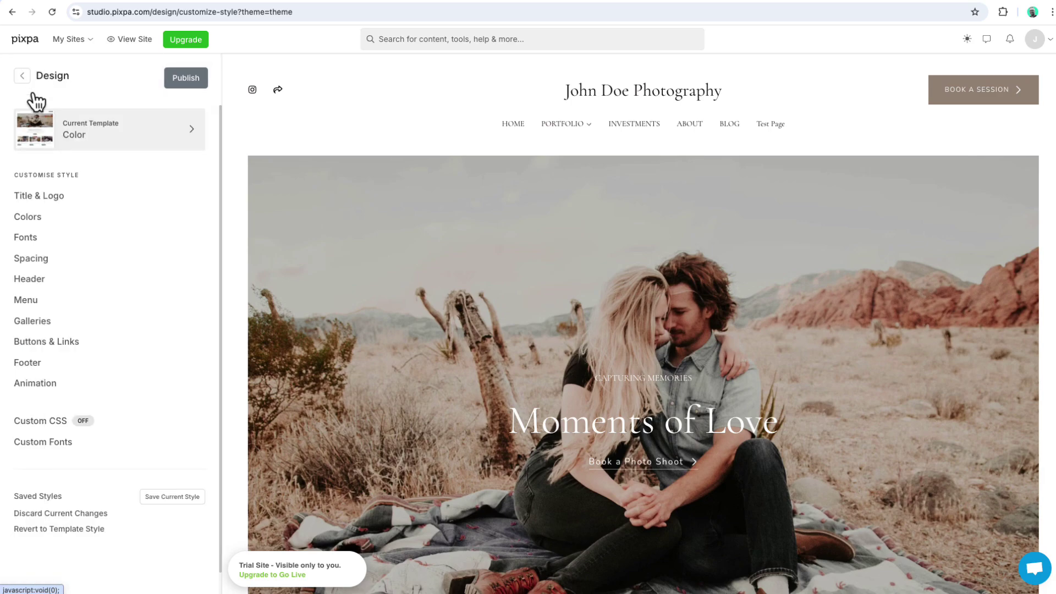
Step: Examine the site's current font set, the preset font sets and the advanced font options for headings
{"action": "left_click", "coordinate": [34, 239]}
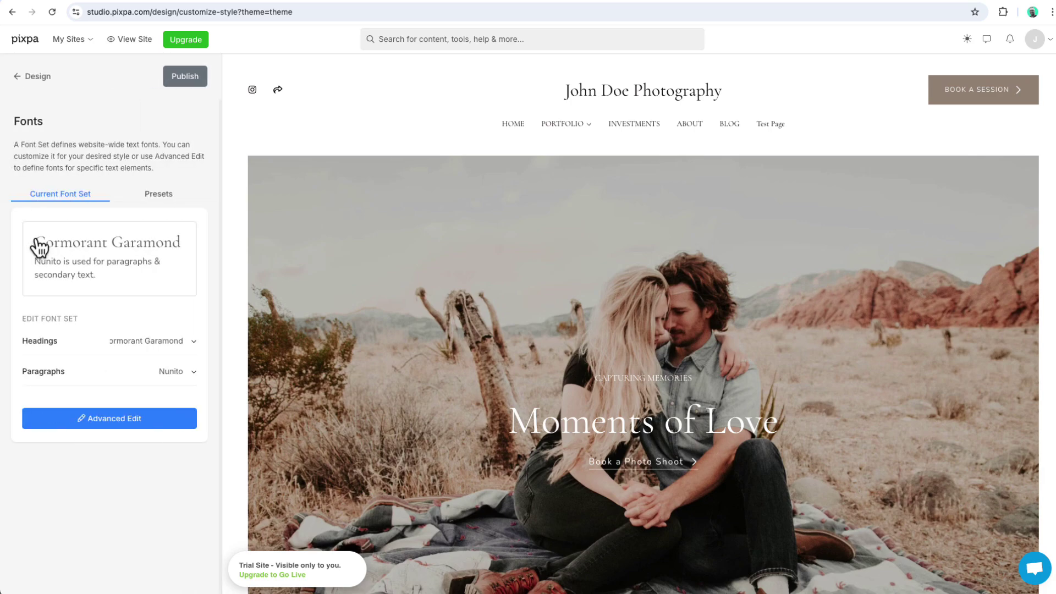
{"action": "left_click", "coordinate": [168, 201]}
{"action": "scroll", "coordinate": [162, 278], "scroll_direction": "down", "scroll_amount": 10}
{"action": "scroll", "coordinate": [161, 279], "scroll_direction": "up", "scroll_amount": 10}
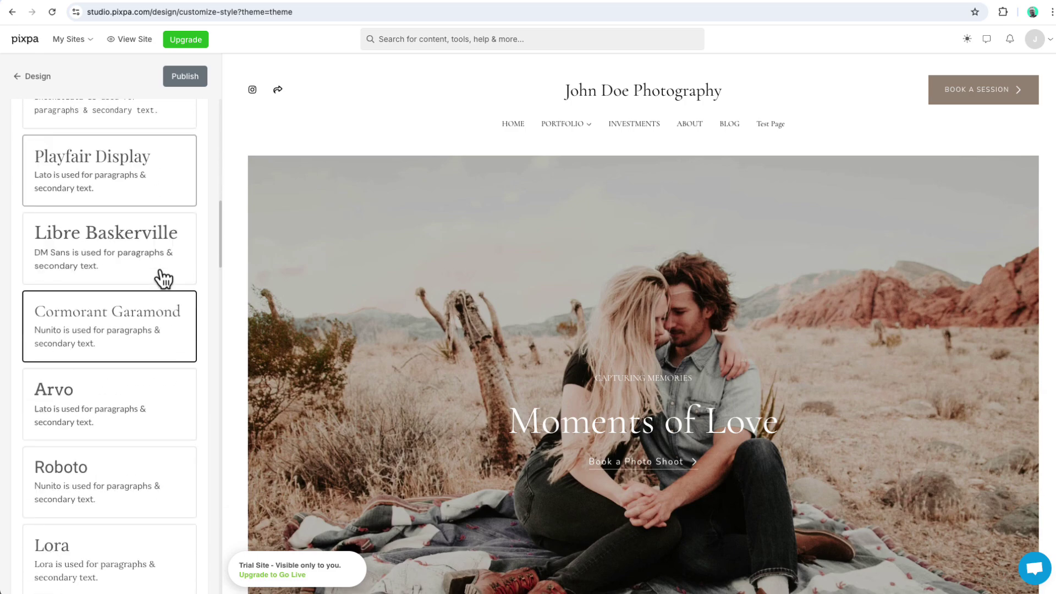
{"action": "left_click", "coordinate": [82, 196]}
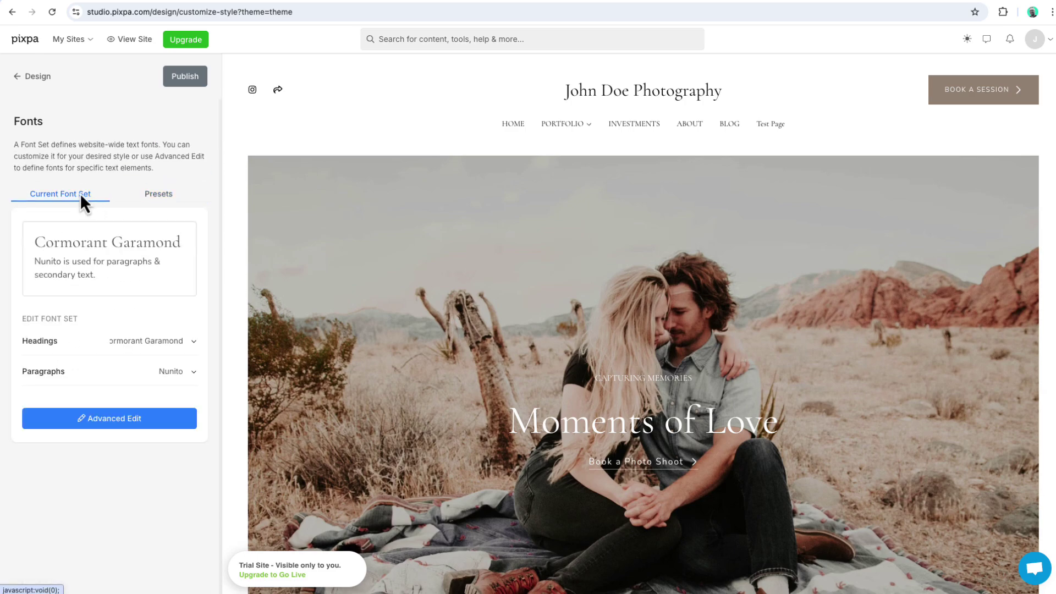
{"action": "left_click", "coordinate": [116, 421]}
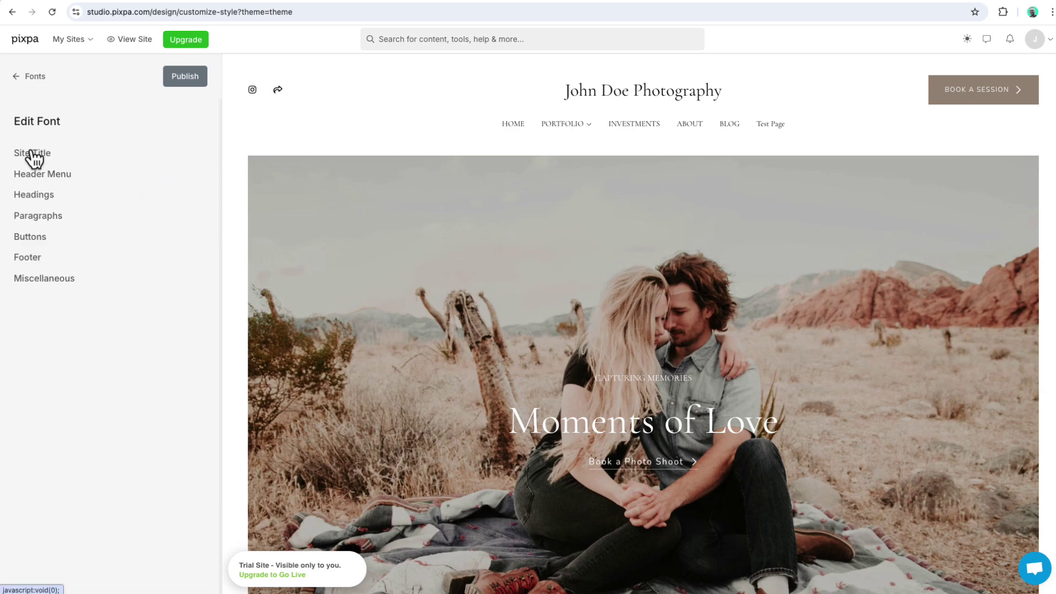
{"action": "left_click", "coordinate": [33, 196]}
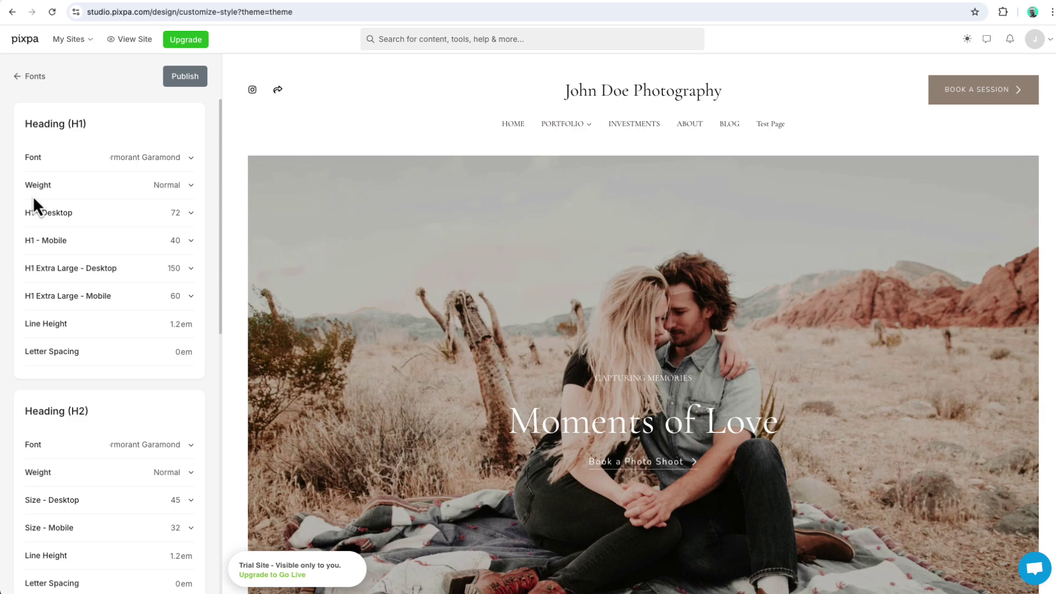
Step: Publish the design changes to the live site and leave the design settings
{"action": "left_click", "coordinate": [33, 76]}
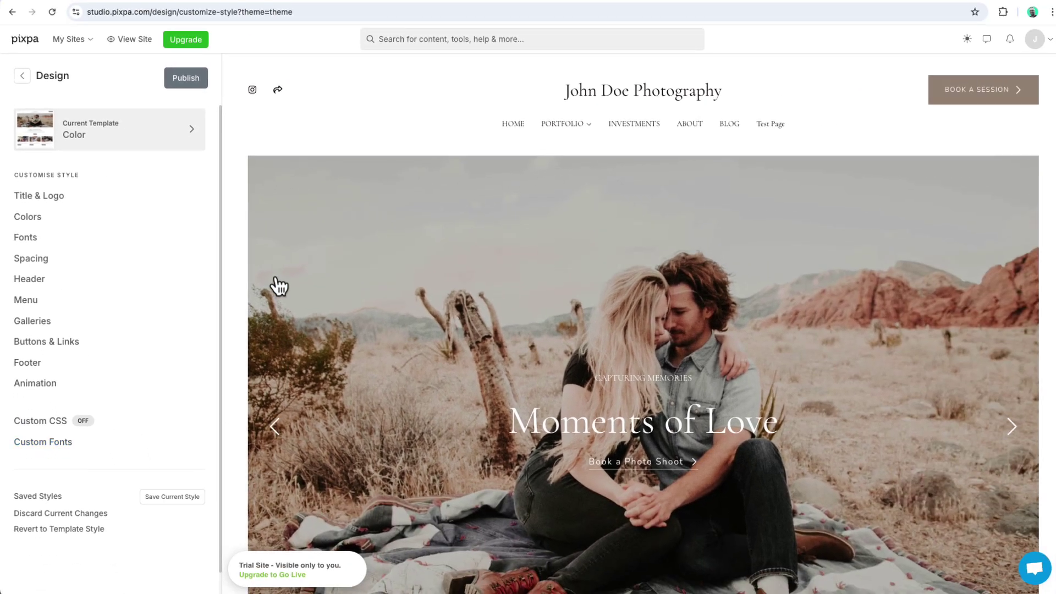
{"action": "left_click", "coordinate": [197, 81]}
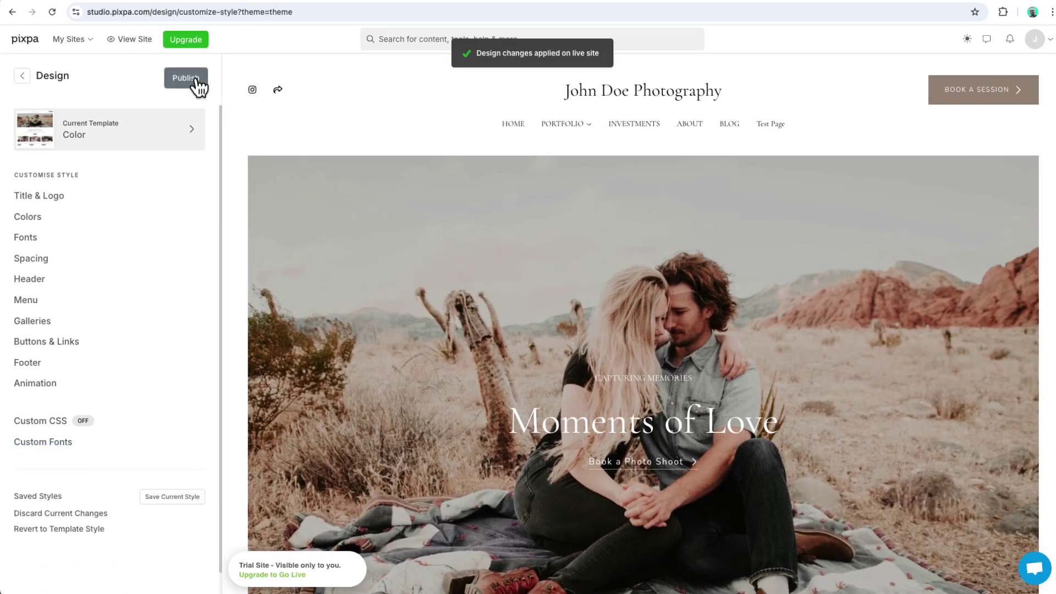
{"action": "left_click", "coordinate": [23, 76]}
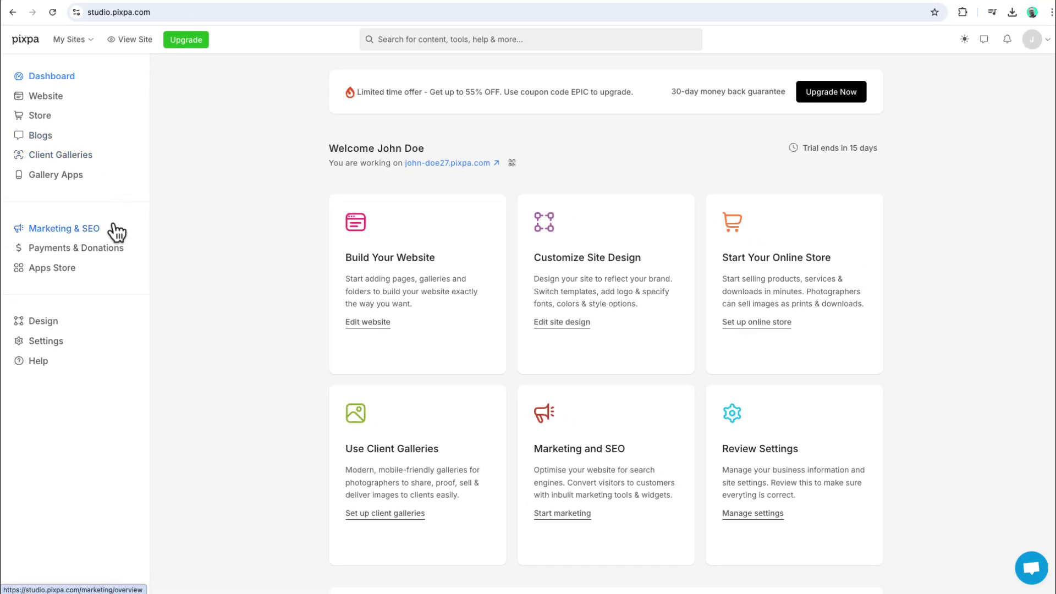
Step: Review the Marketing & SEO overview, the account's business information settings and the support chat
{"action": "left_click", "coordinate": [115, 228]}
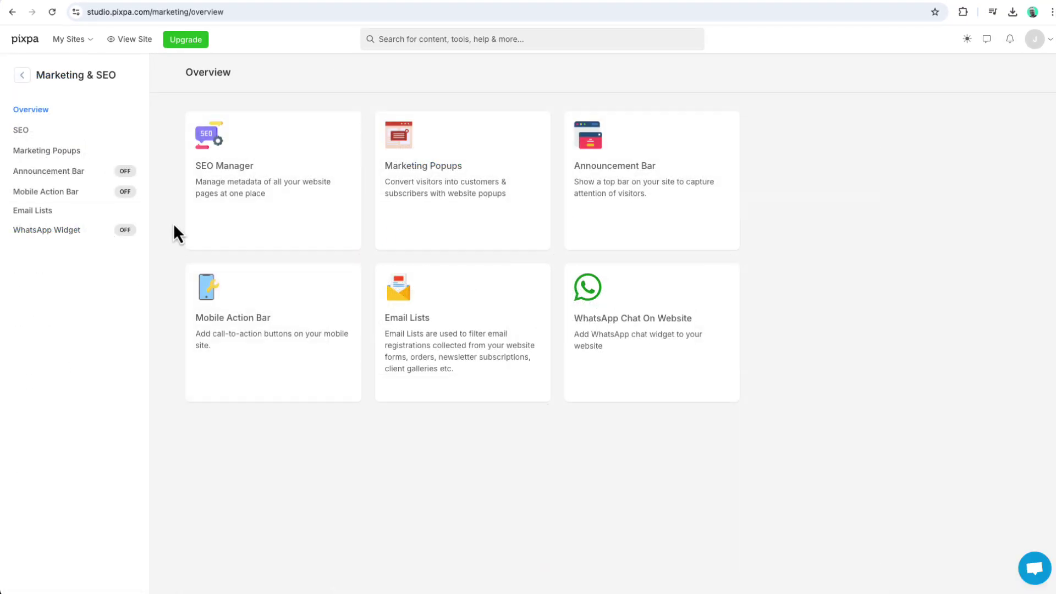
{"action": "left_click", "coordinate": [23, 76]}
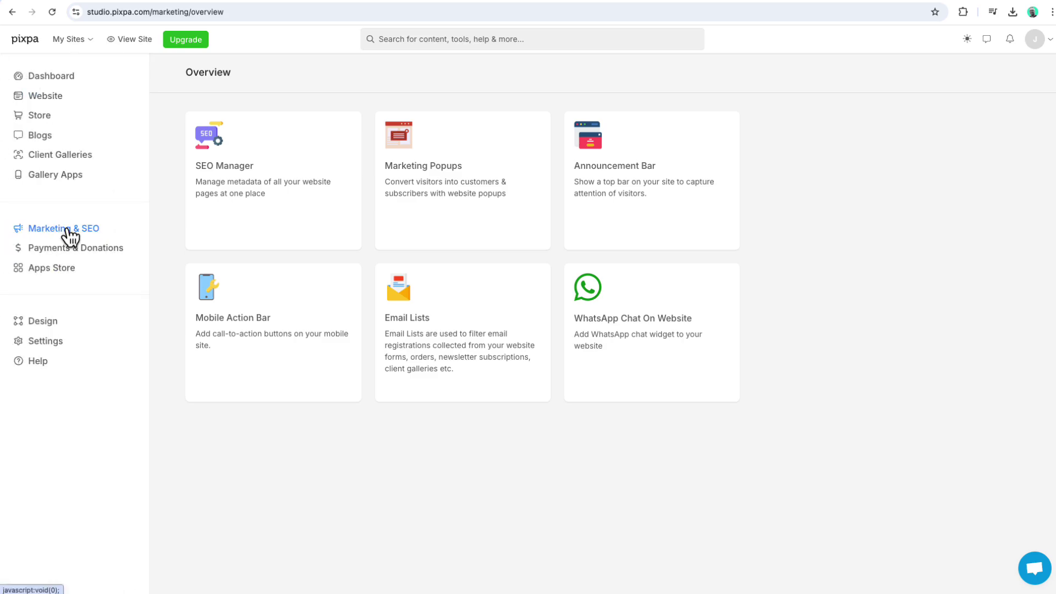
{"action": "left_click", "coordinate": [59, 346]}
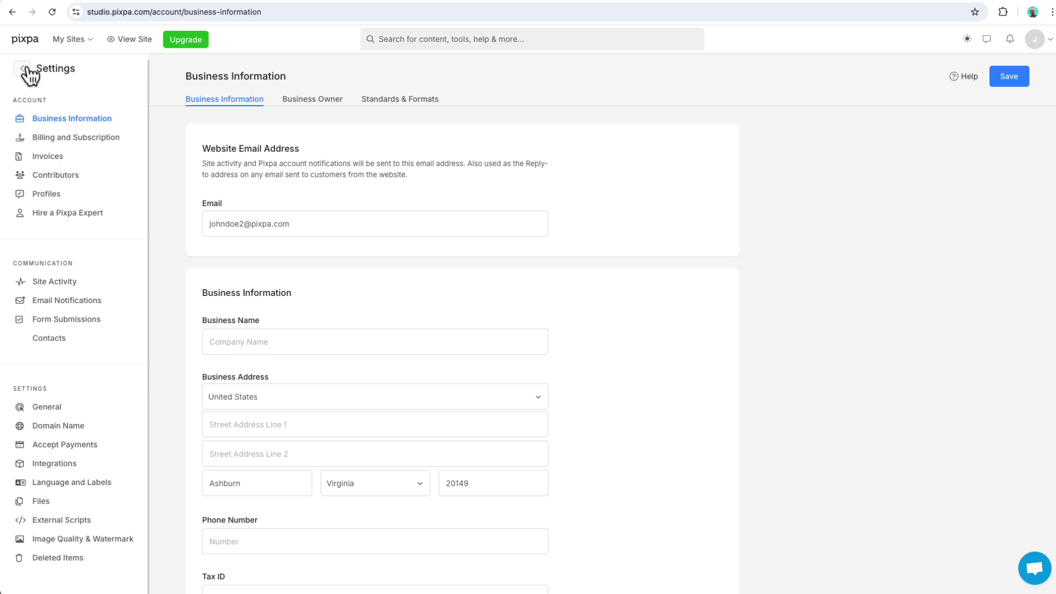
{"action": "left_click", "coordinate": [25, 68]}
{"action": "left_click", "coordinate": [1035, 569]}
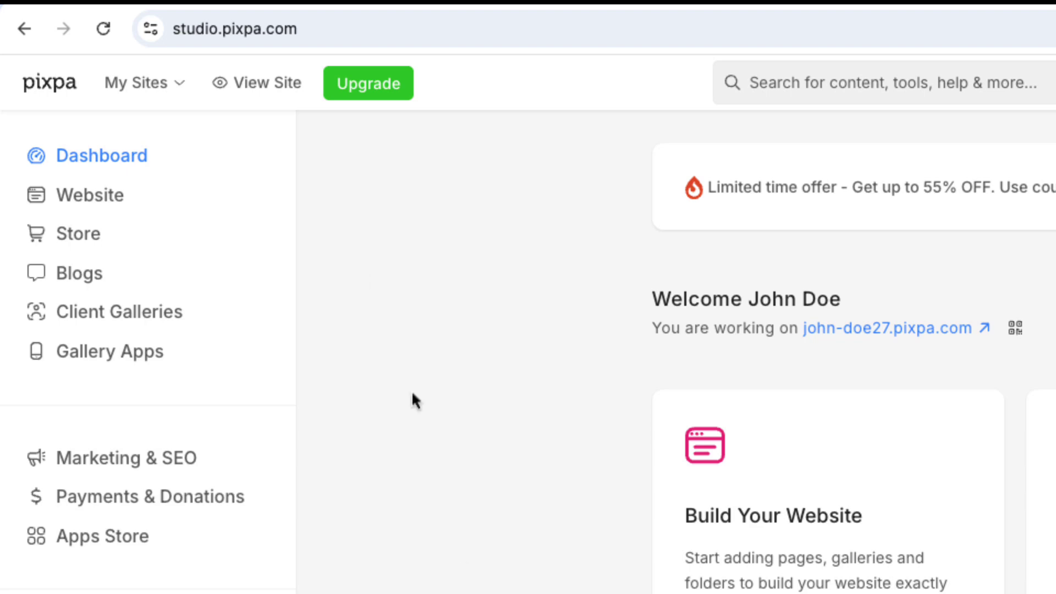
Step: View the live website's home page, look through its content, and return to the dashboard
{"action": "left_click", "coordinate": [274, 87]}
{"action": "scroll", "coordinate": [179, 197], "scroll_direction": "down", "scroll_amount": 10}
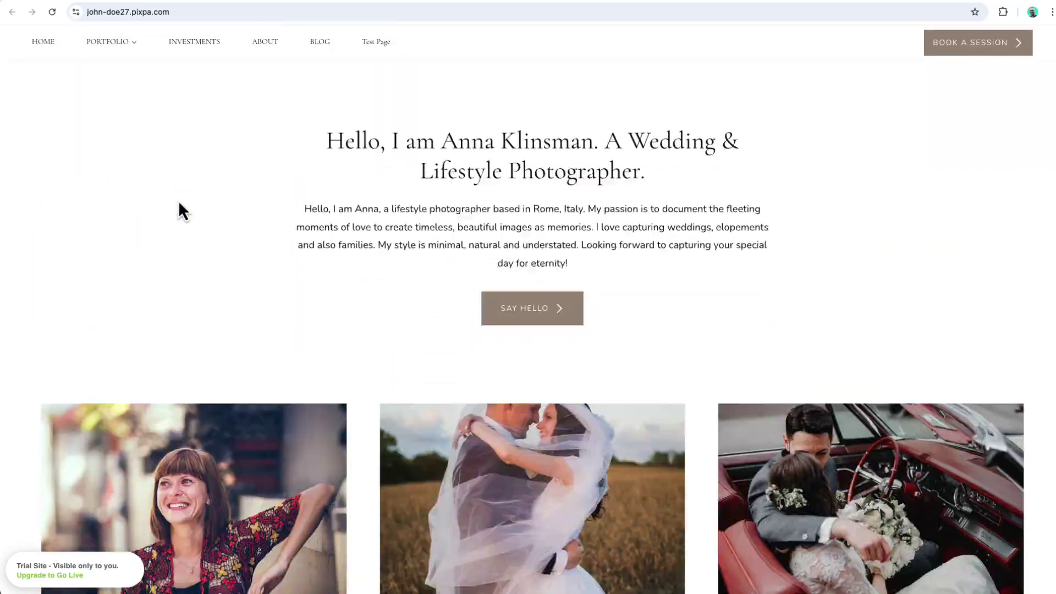
{"action": "scroll", "coordinate": [178, 200], "scroll_direction": "up", "scroll_amount": 10}
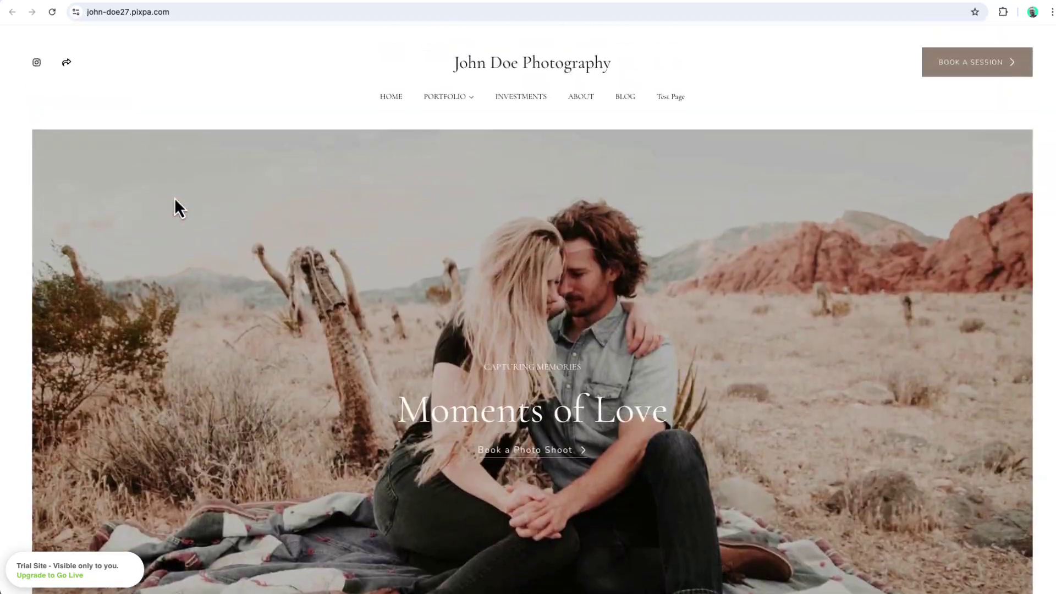
{"action": "left_click", "coordinate": [127, 2]}
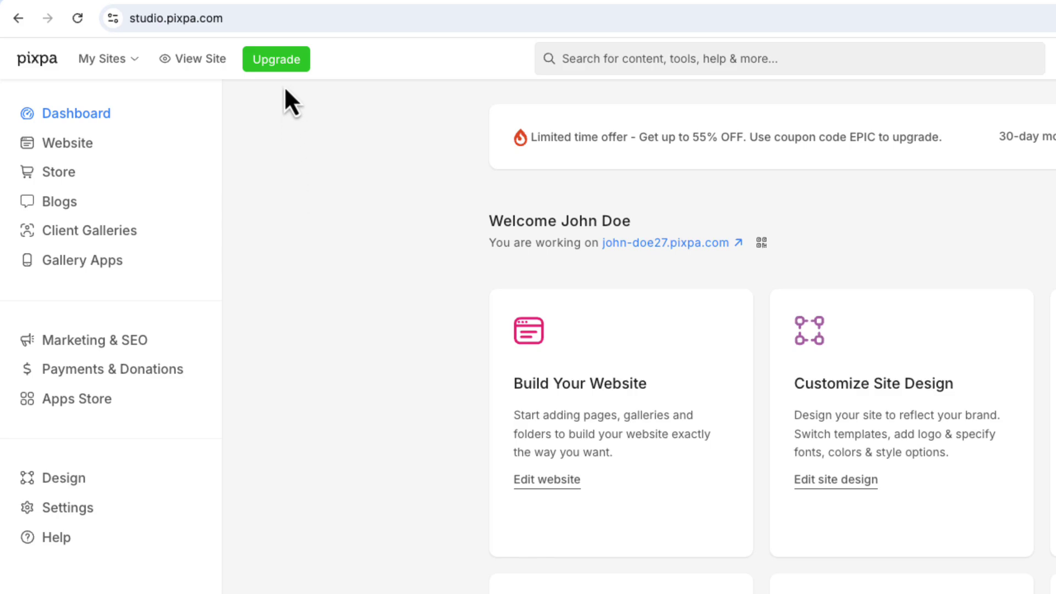